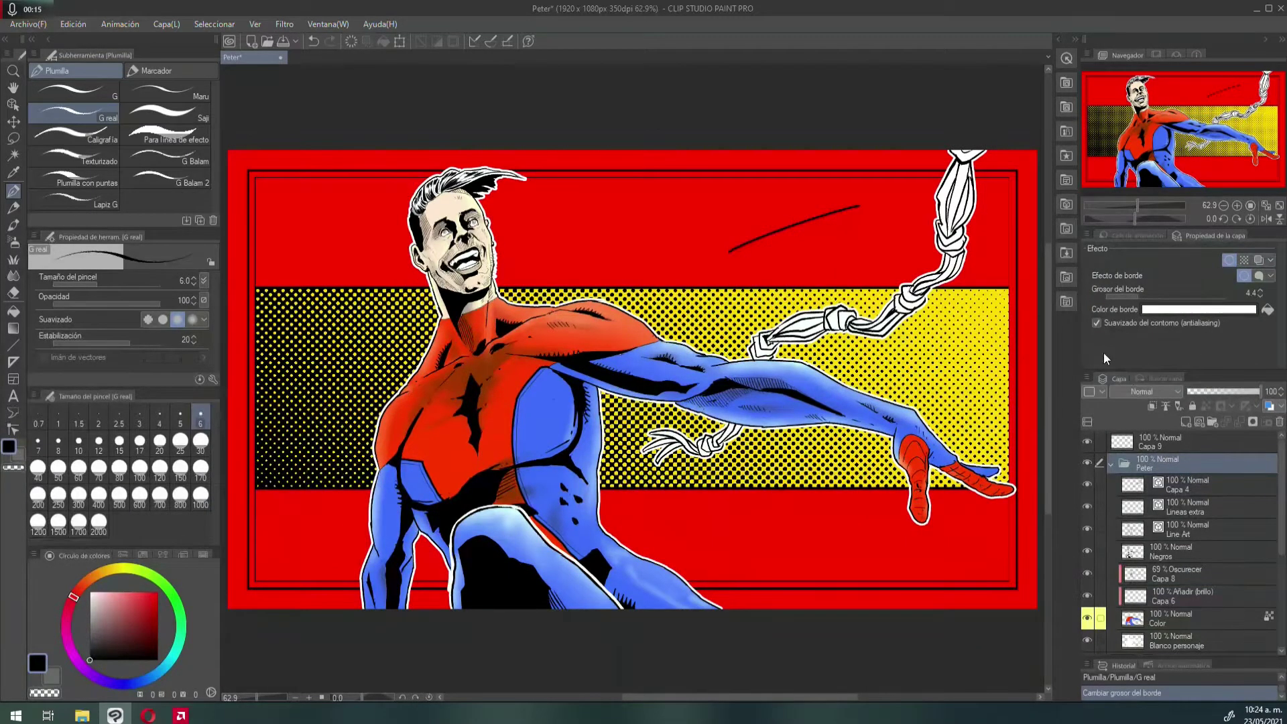
- Erase the black diagonal stroke on layer Capa 9 with the Vector eraser
left_click(1164, 441)
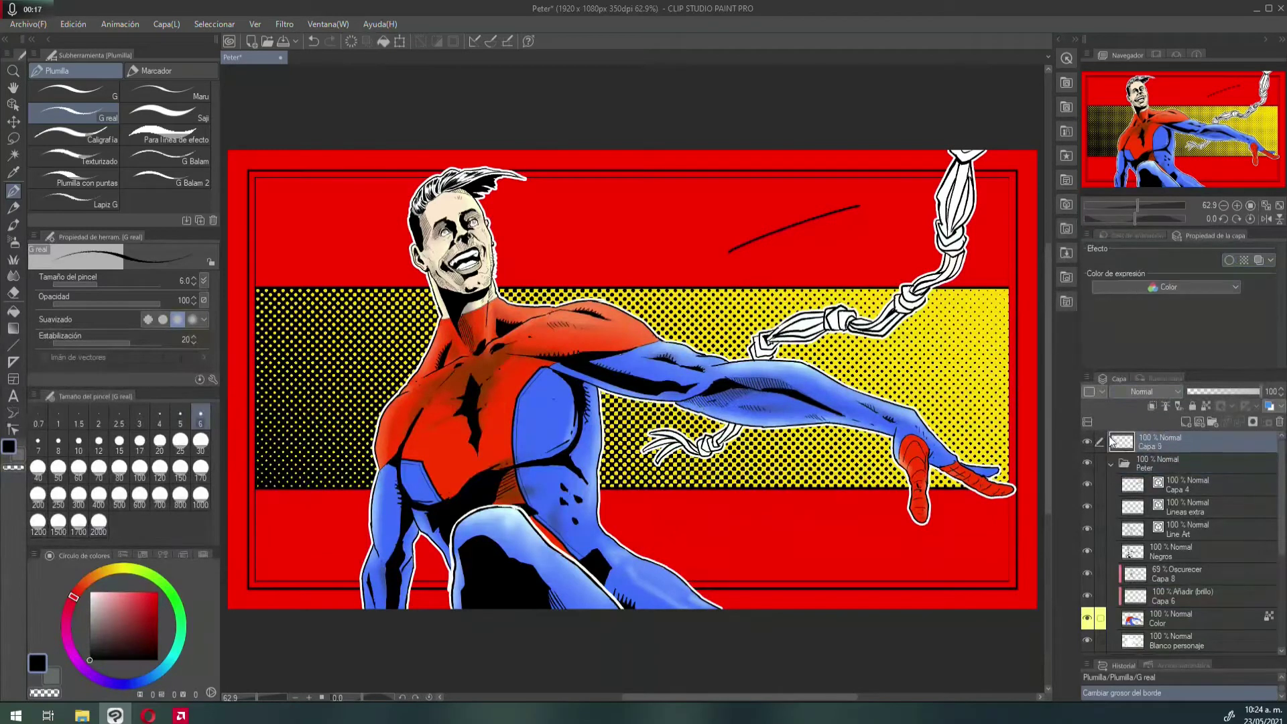
left_click(312, 41)
left_click(338, 42)
key("e")
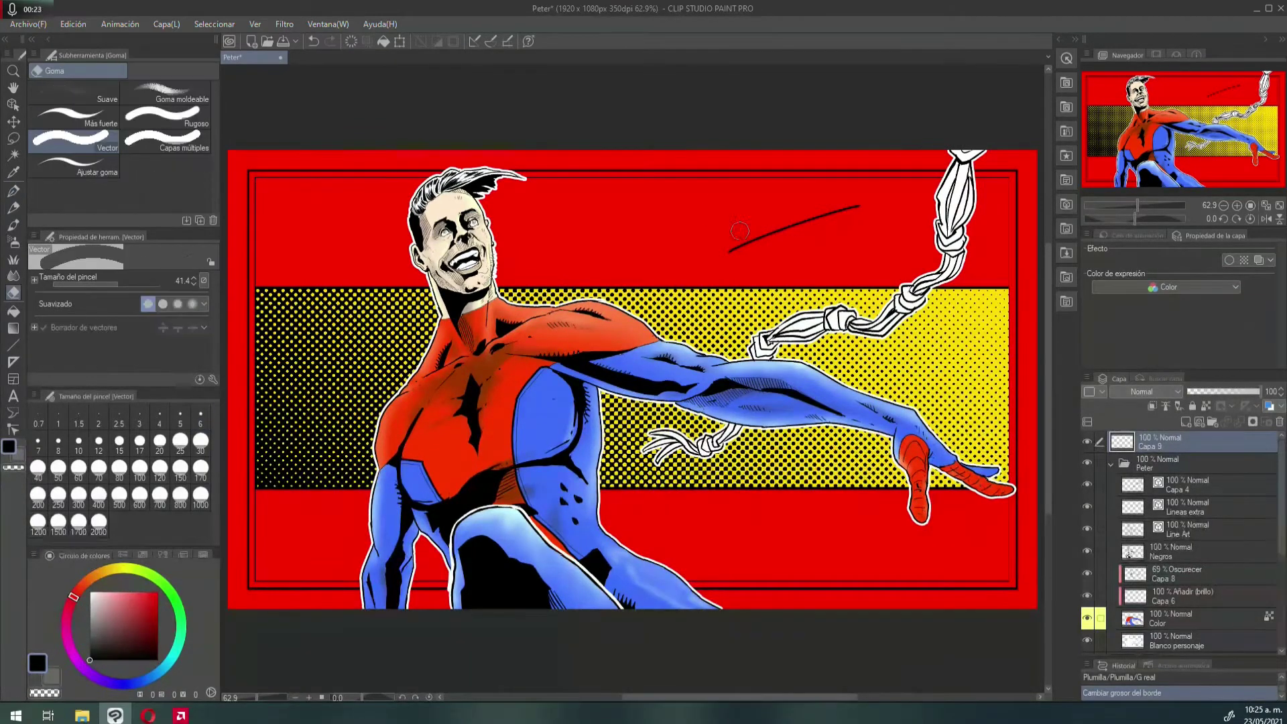
left_click(737, 245)
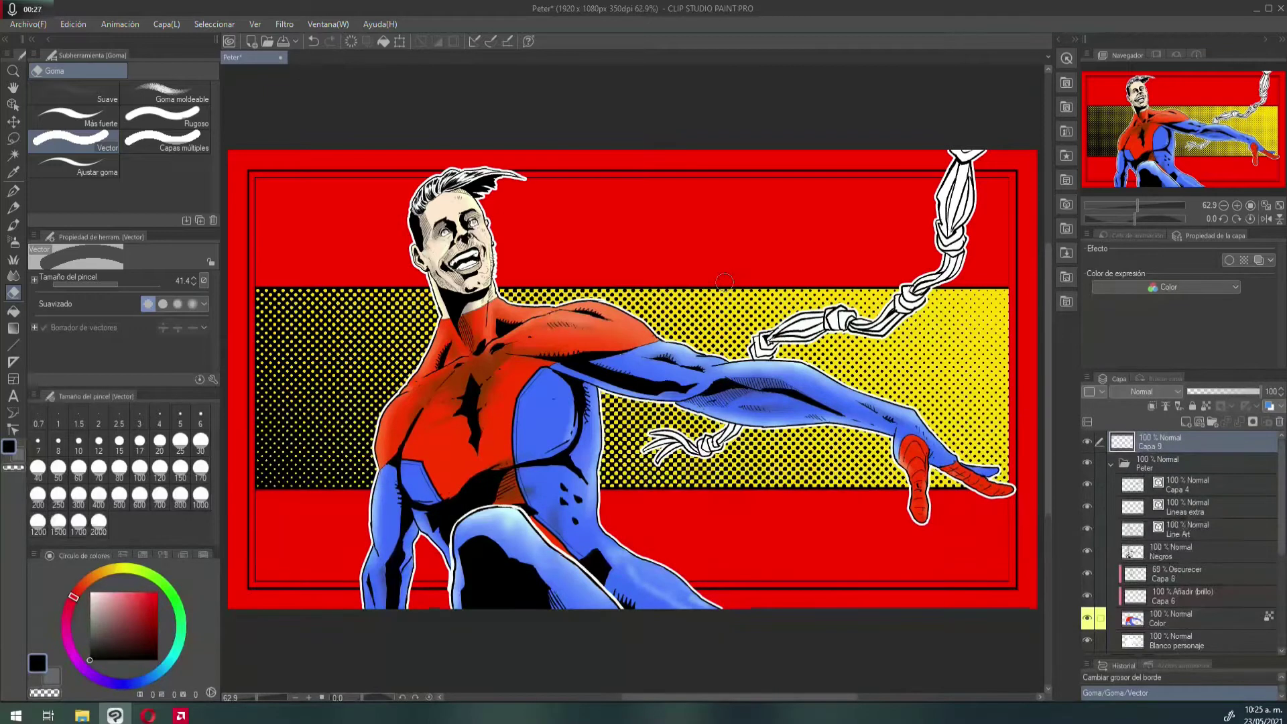
- Draw a black diagonal line on Capa 9 with the G real pen and add a border effect with thickness 66.8
key("p")
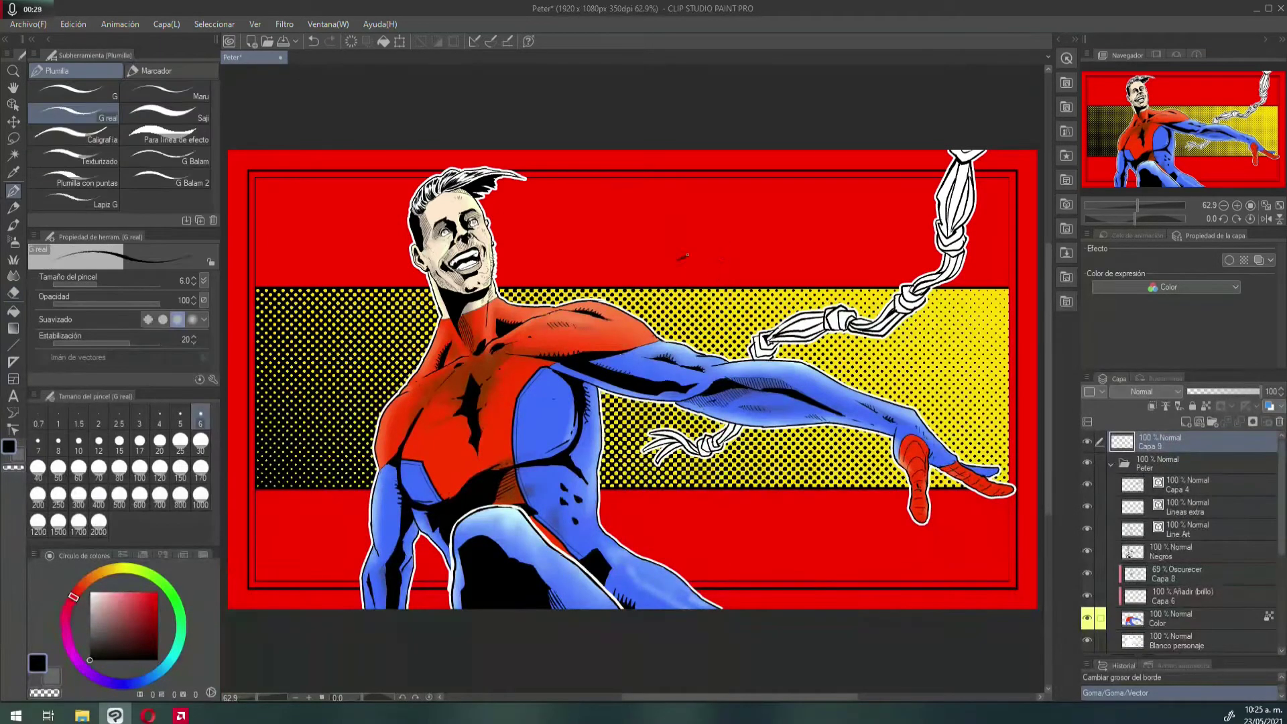
left_click_drag(677, 259, 823, 216)
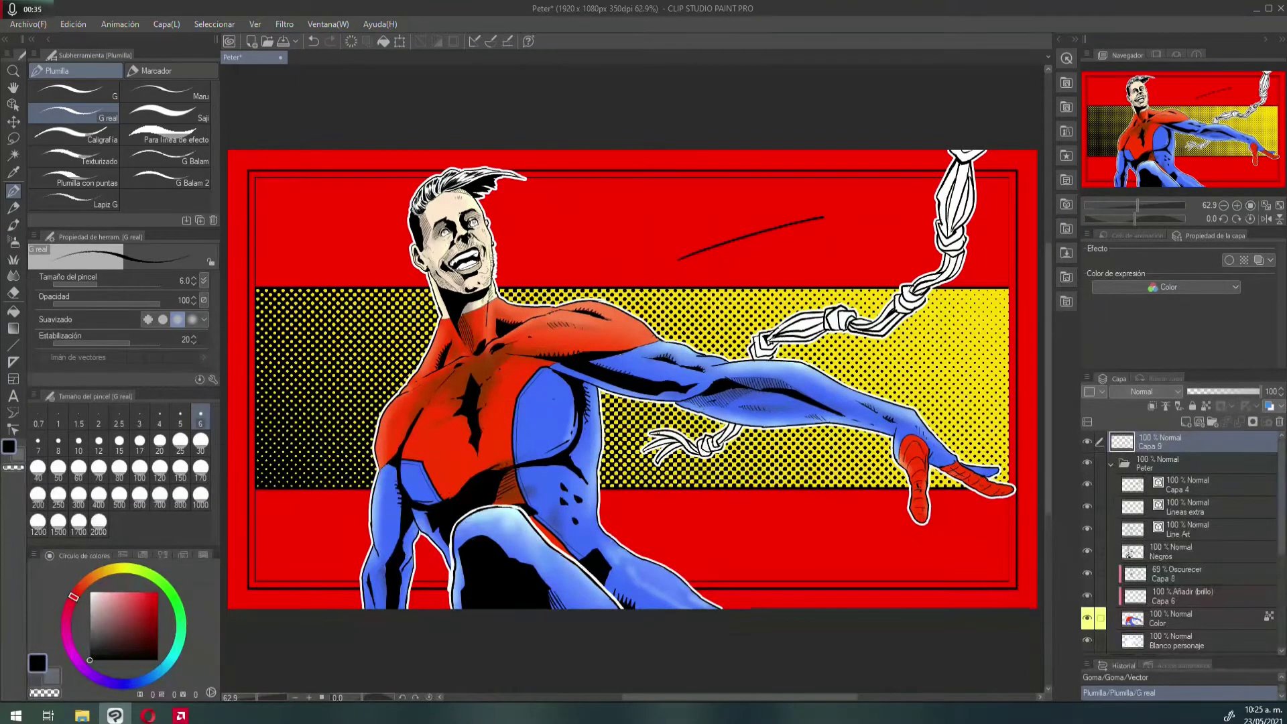
left_click(1228, 259)
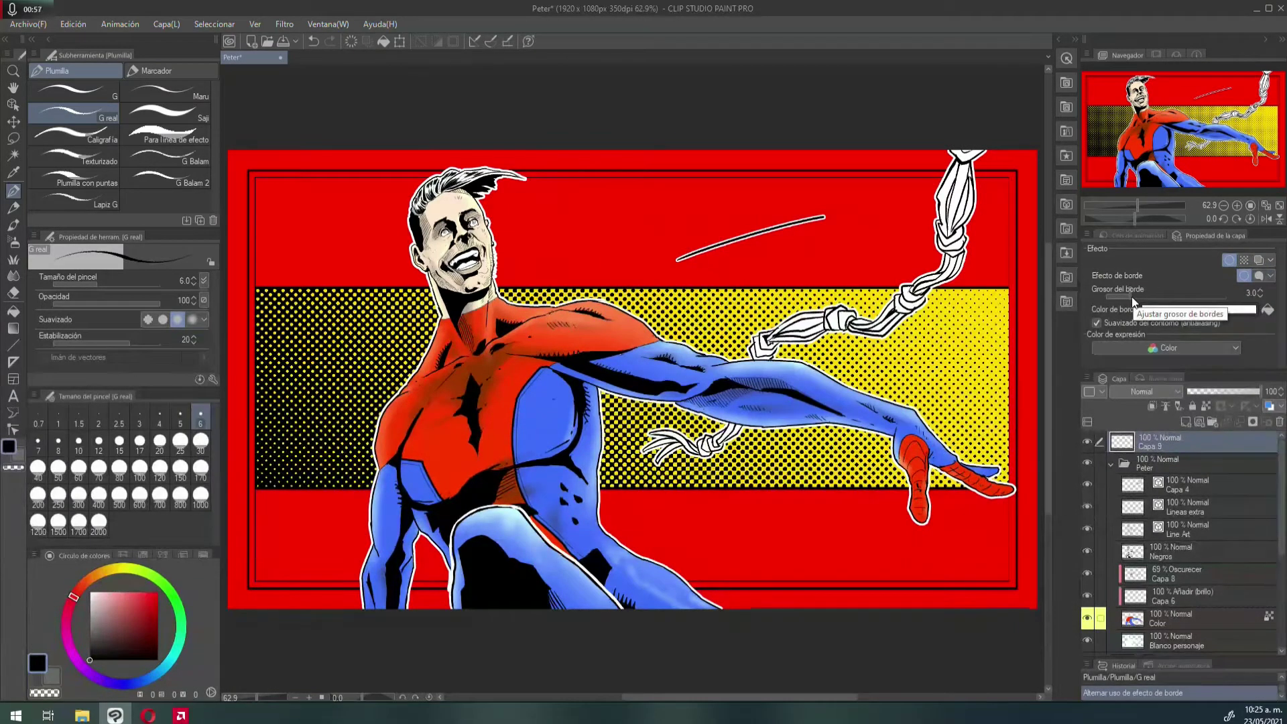
left_click_drag(1132, 295, 1206, 302)
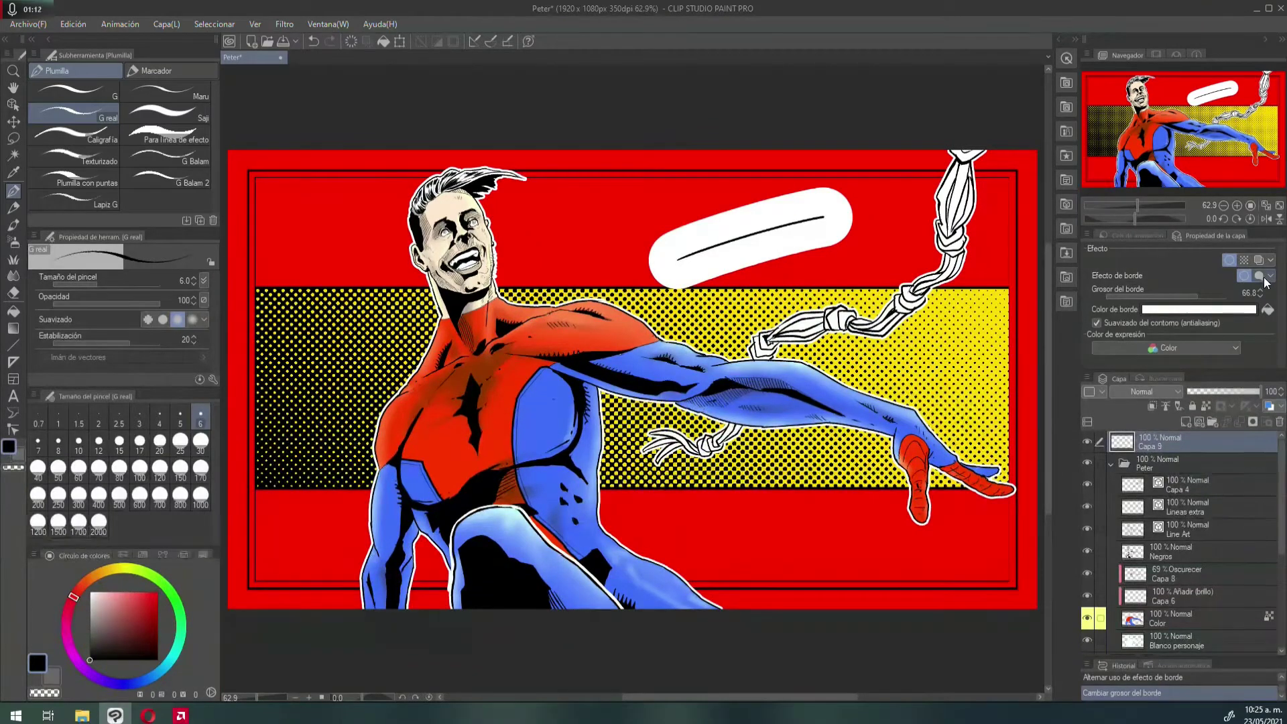
- Set the border colour of Capa 9 to bright yellow and its thickness to 26.6
left_click(1267, 310)
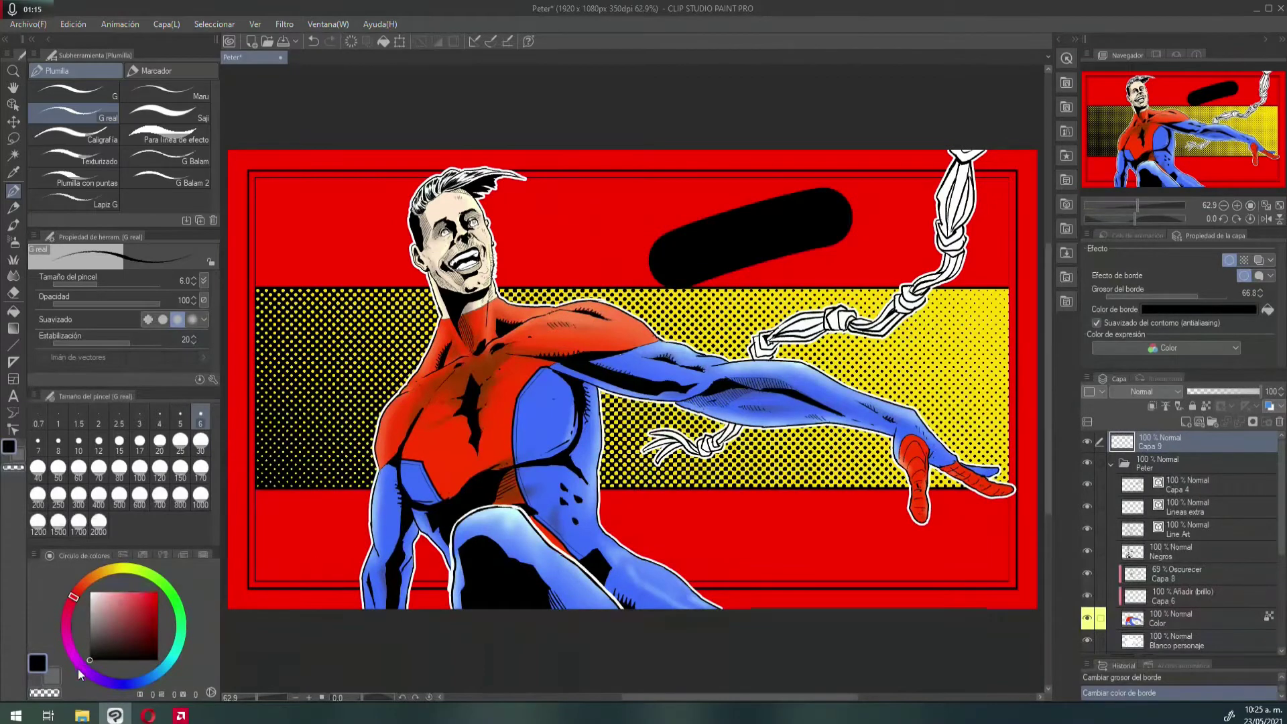
mouse_move(89, 660)
left_mouse_down()
mouse_move(140, 588)
mouse_move(112, 605)
mouse_move(154, 591)
left_mouse_up()
left_click(115, 569)
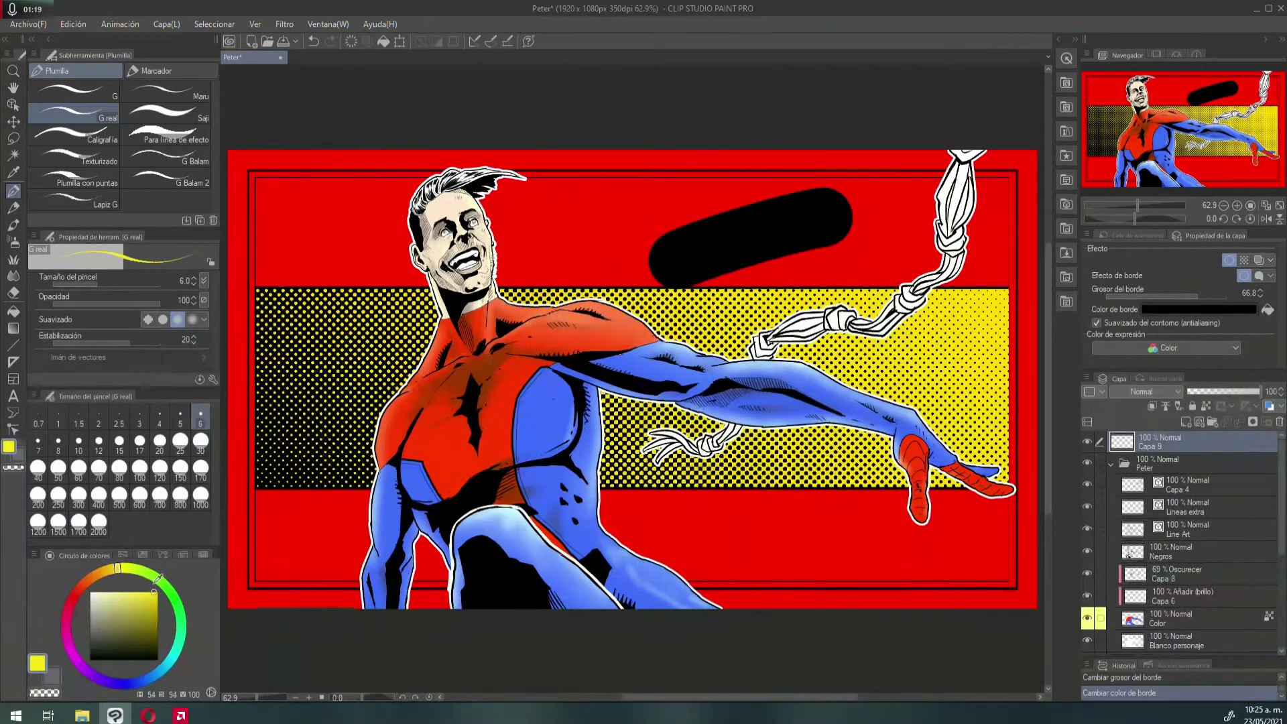
left_click(1267, 309)
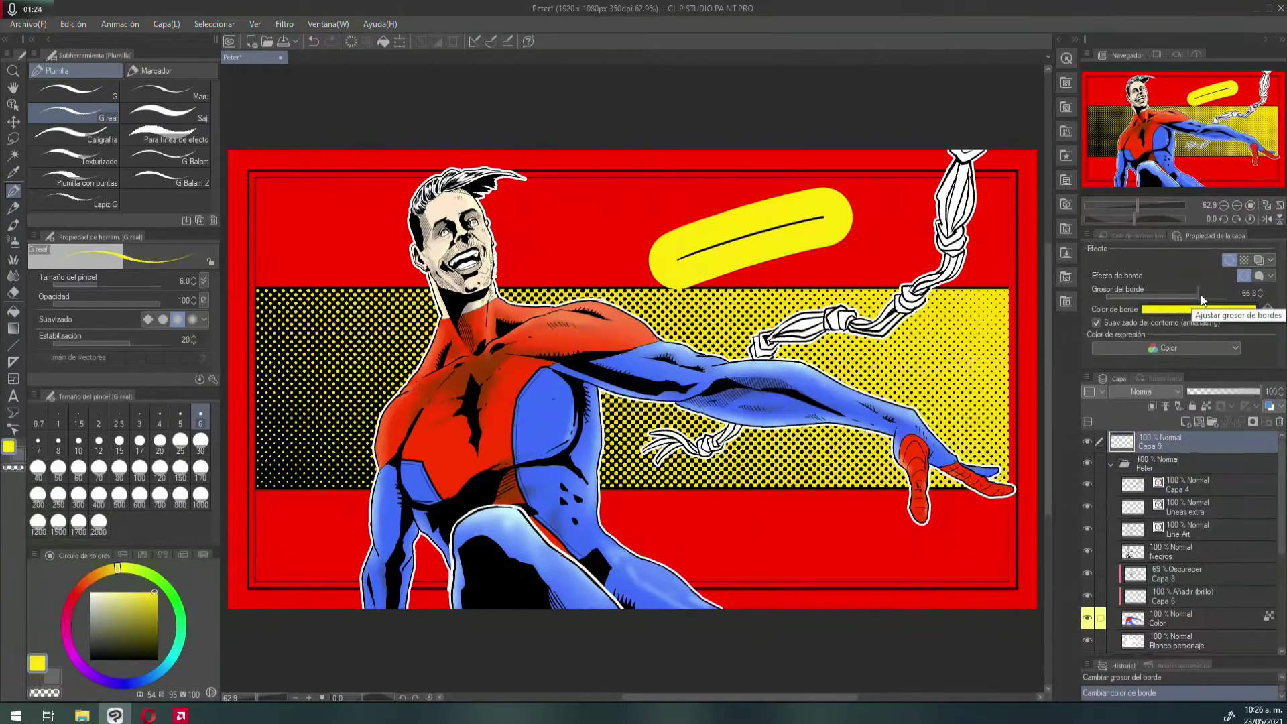
mouse_move(1197, 295)
left_mouse_down()
mouse_move(1159, 295)
mouse_move(1174, 299)
left_mouse_up()
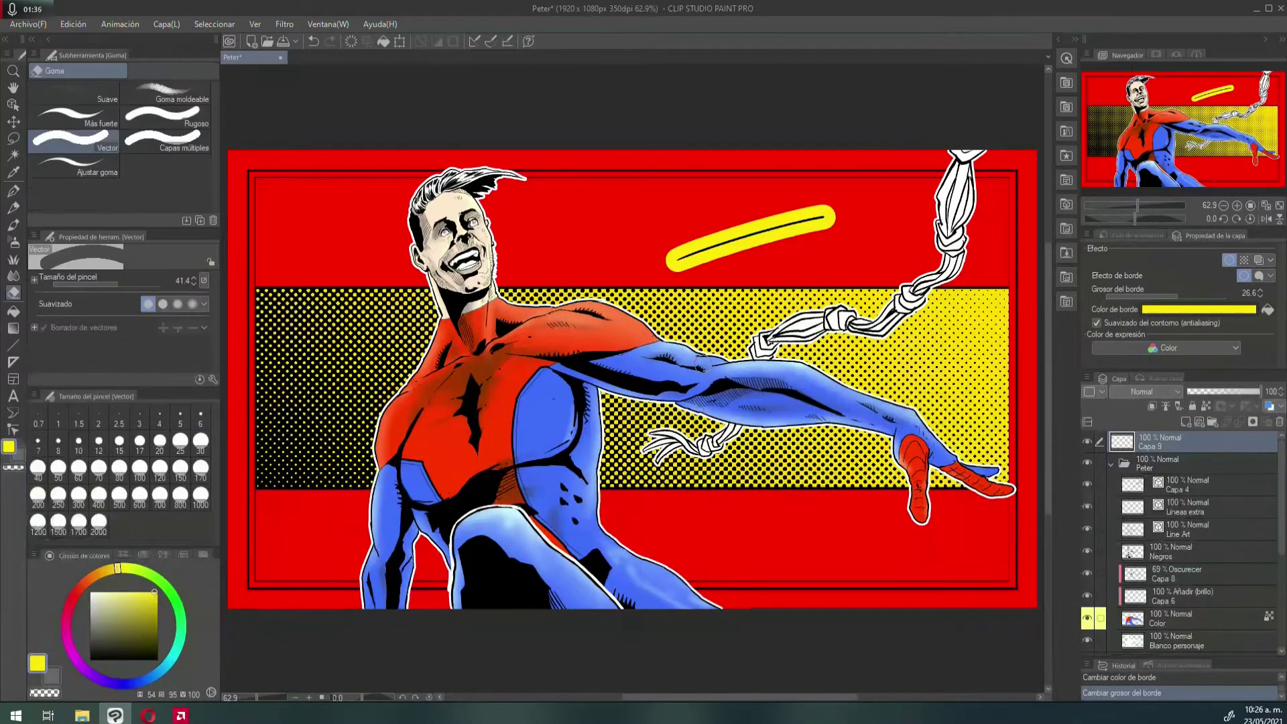
- Erase the bordered line on Capa 9 with the Vector eraser and turn off the layer's border effect
key("e")
mouse_move(677, 260)
left_mouse_down()
mouse_move(850, 231)
mouse_move(758, 232)
left_mouse_up()
left_click(759, 232)
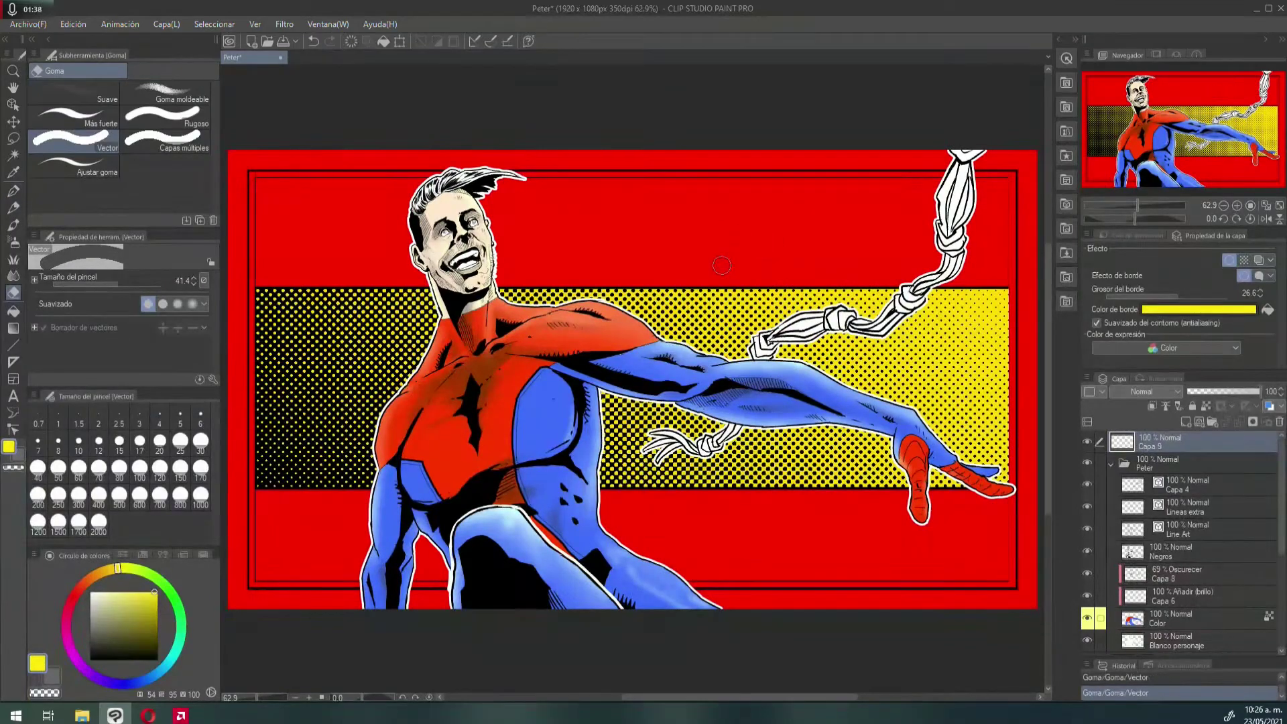
left_click(1229, 259)
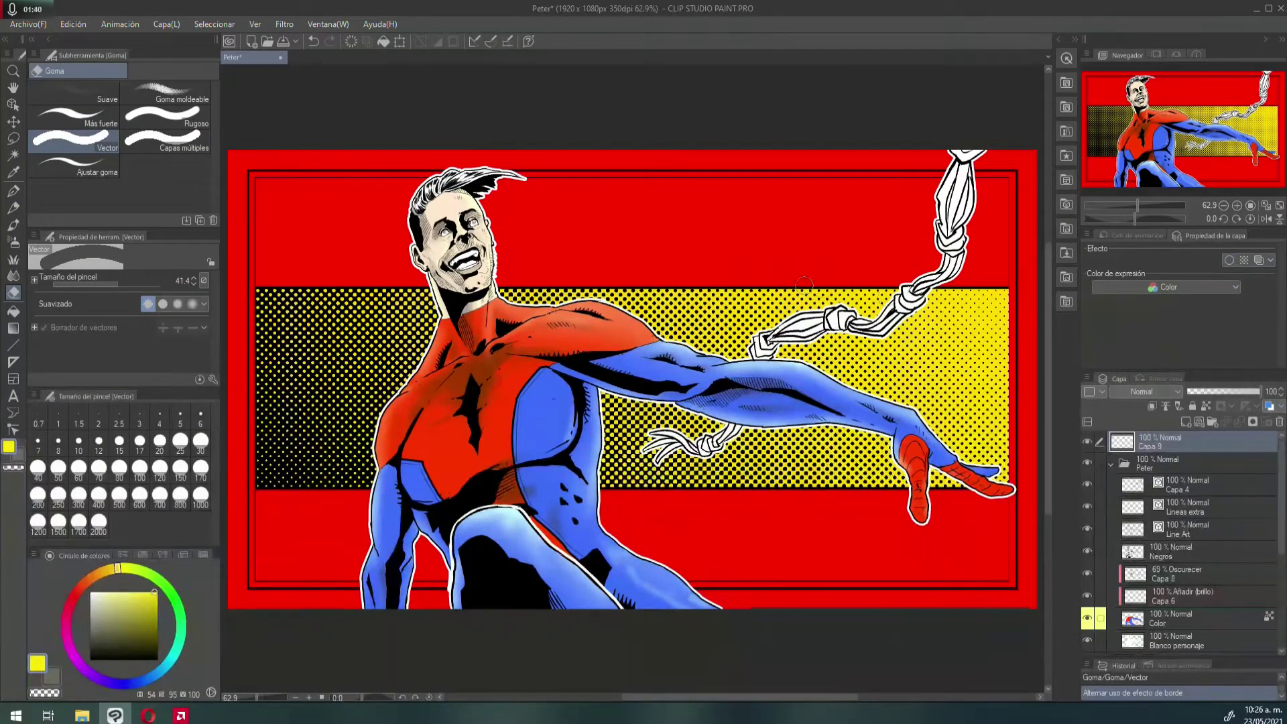
- Replace a trial yellow circle with a small black one in the red area above the arm and turn on Capa 9's border effect
key("p")
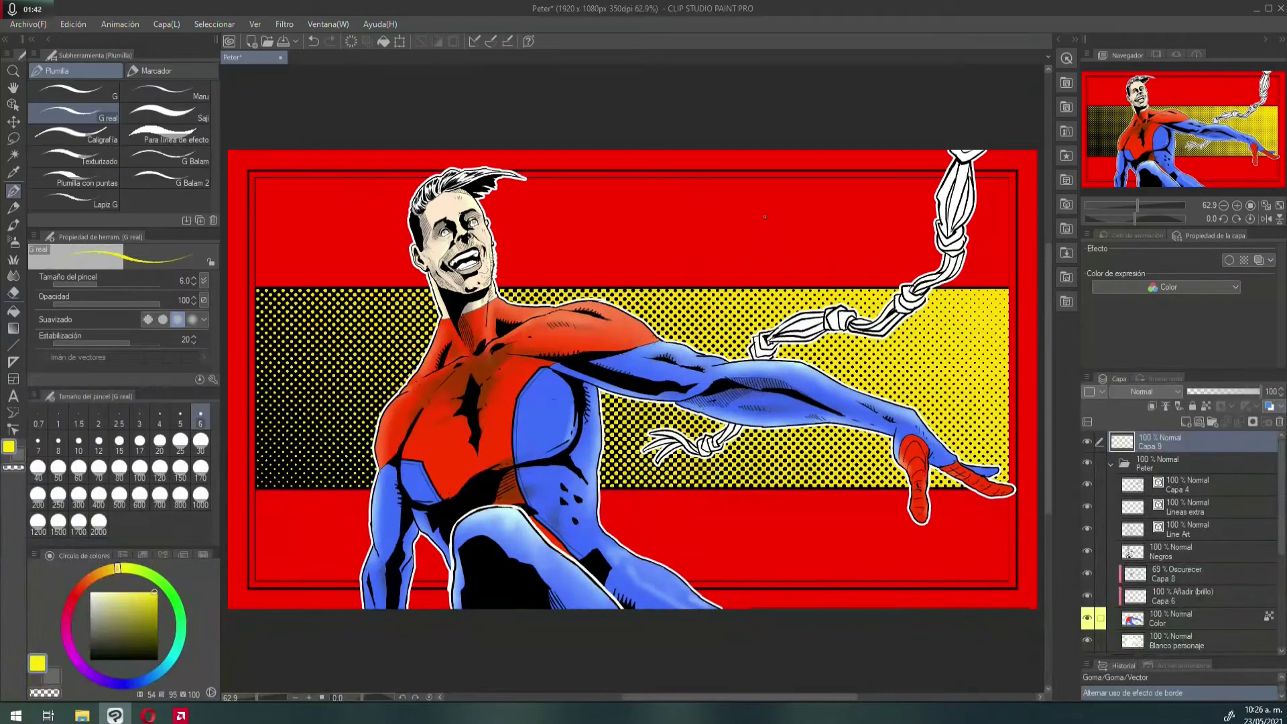
mouse_move(766, 211)
left_mouse_down()
mouse_move(751, 245)
mouse_move(779, 248)
mouse_move(783, 215)
left_mouse_up()
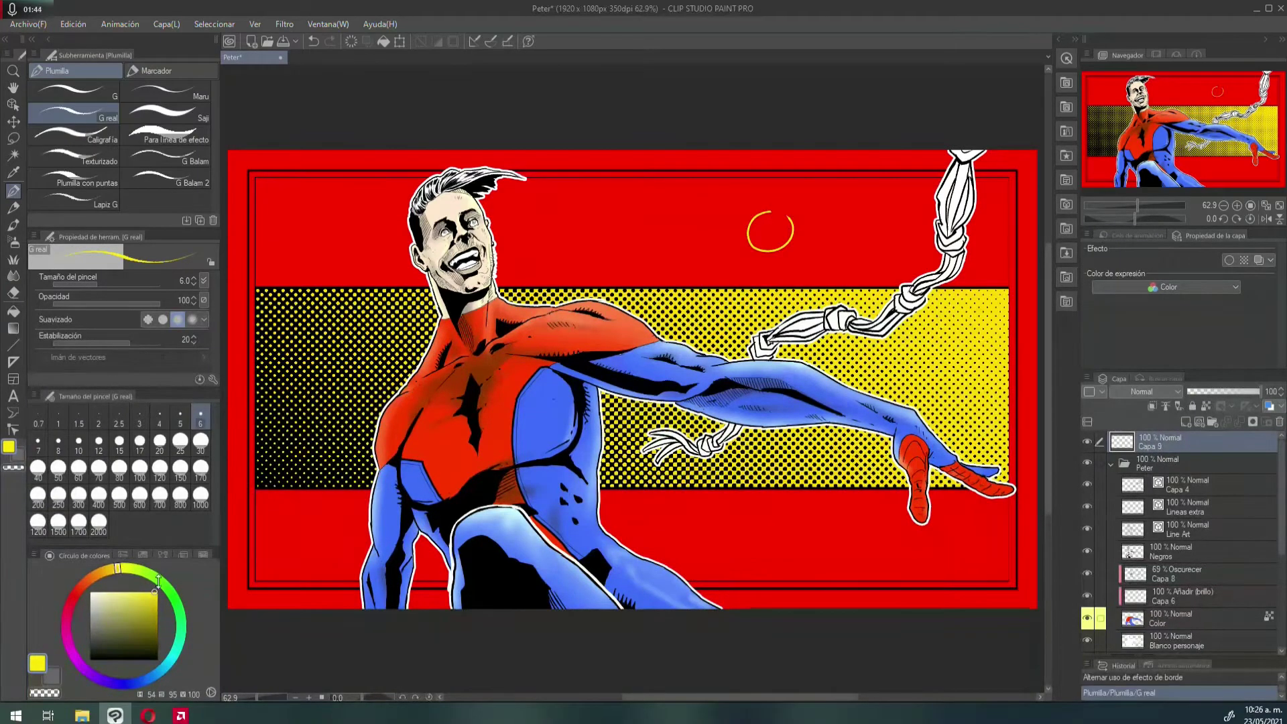
left_click(54, 675)
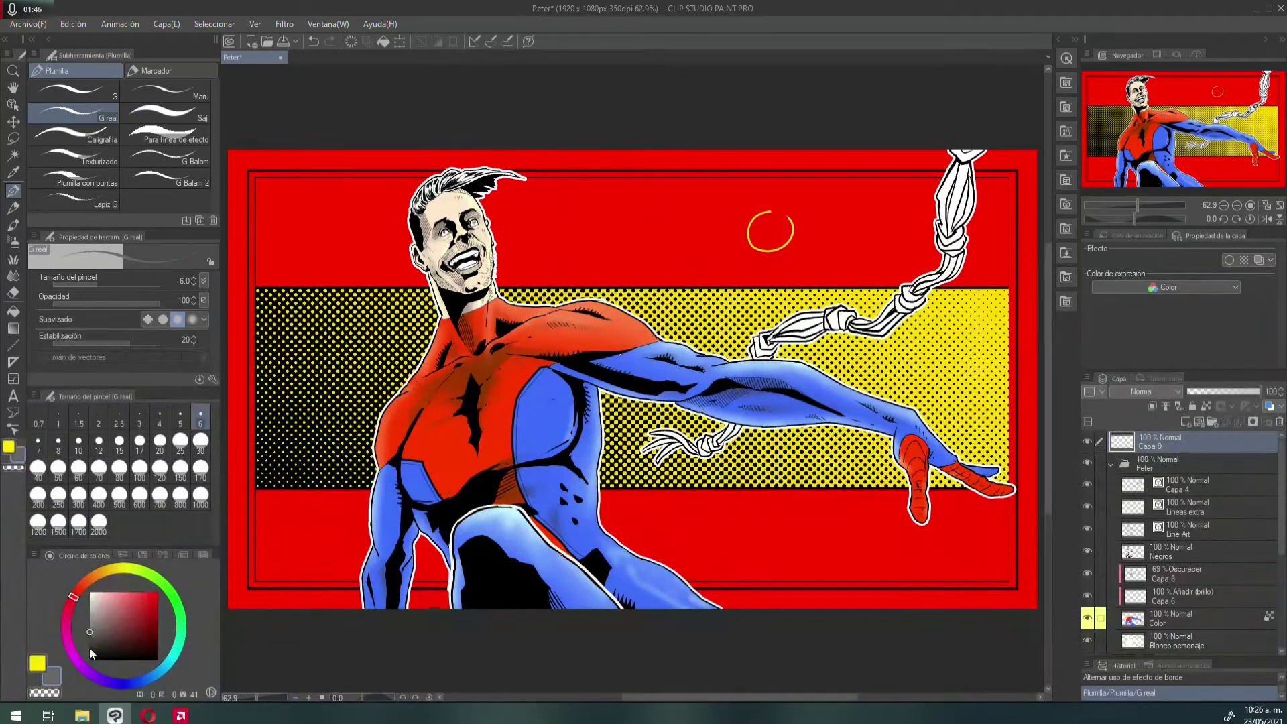
key("ctrl+z")
left_click(103, 642)
left_click_drag(103, 642, 89, 660)
mouse_move(766, 213)
left_mouse_down()
mouse_move(737, 232)
mouse_move(768, 253)
mouse_move(764, 214)
left_mouse_up()
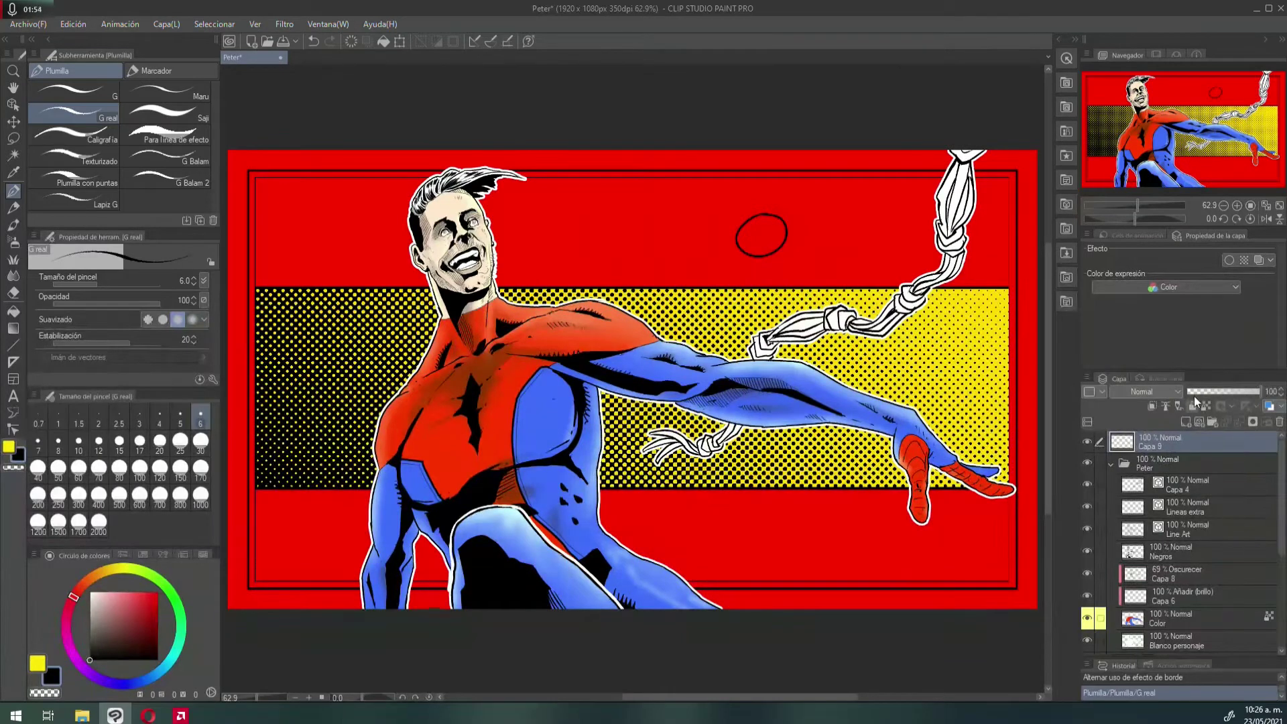
left_click(1228, 260)
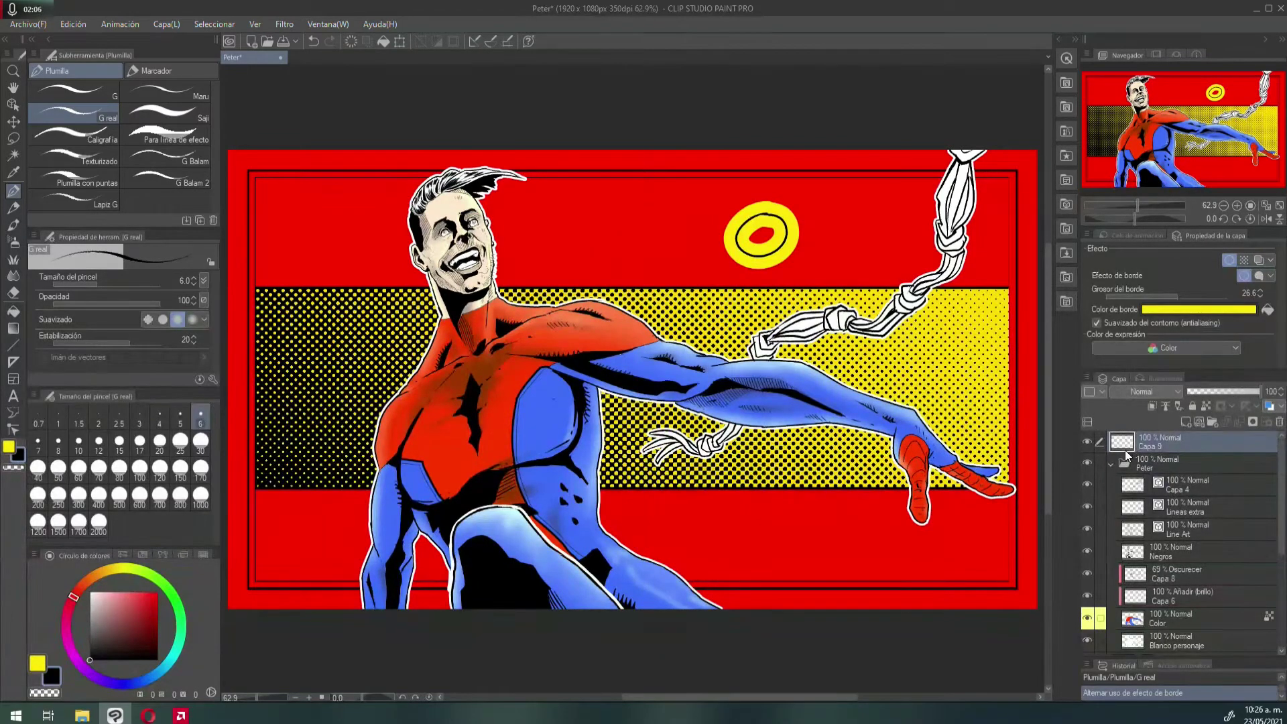
- Hide Capa 9 and try the border effect on the Line Art layer alone
left_click(1087, 443)
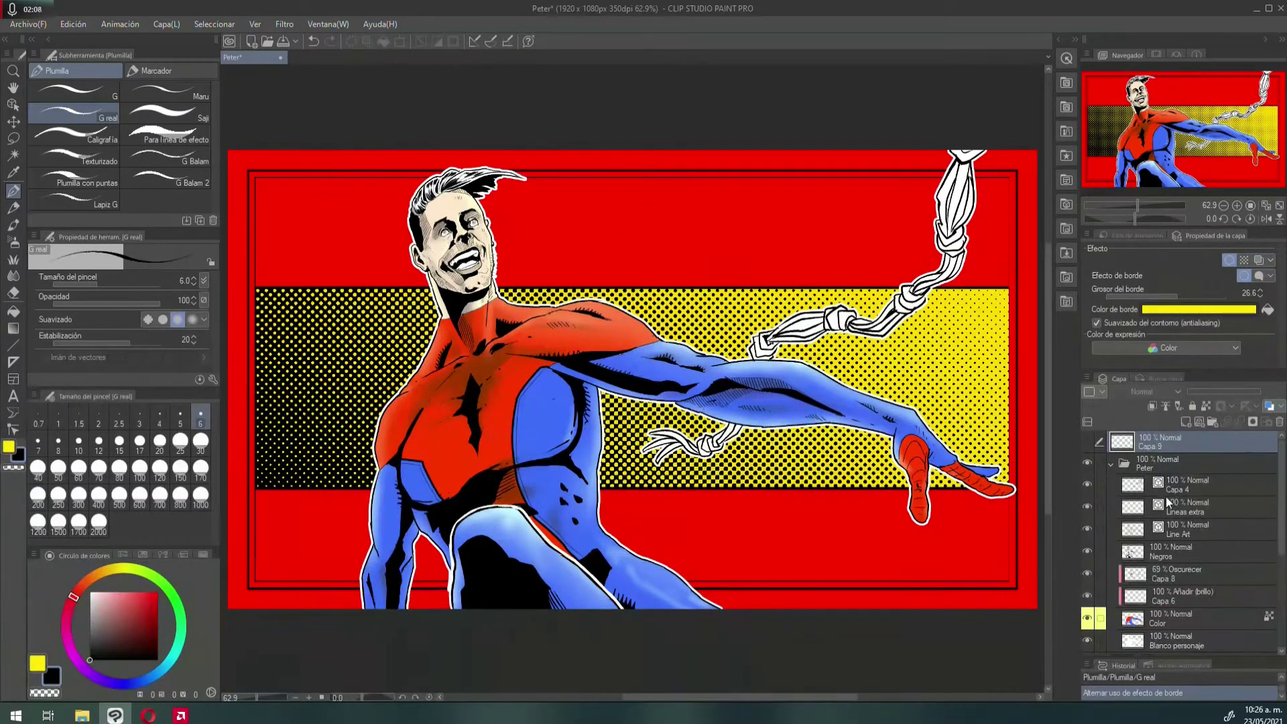
left_click(1179, 528)
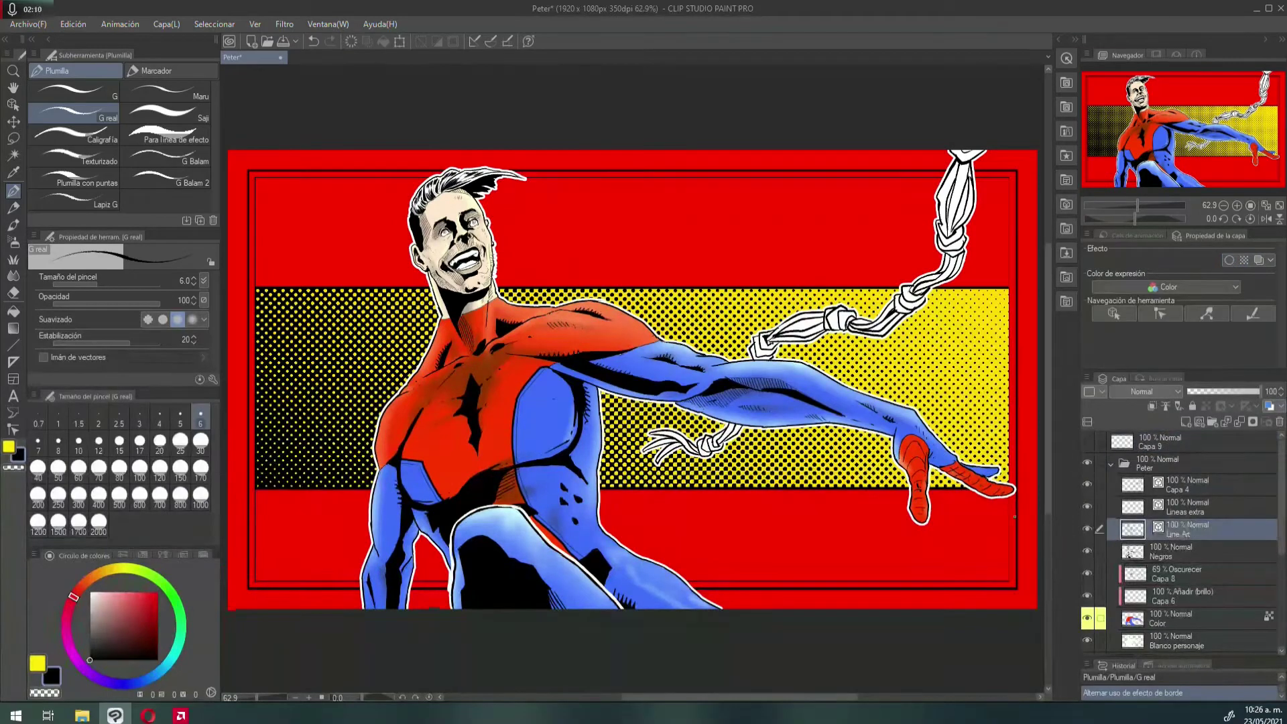
left_click(1229, 260)
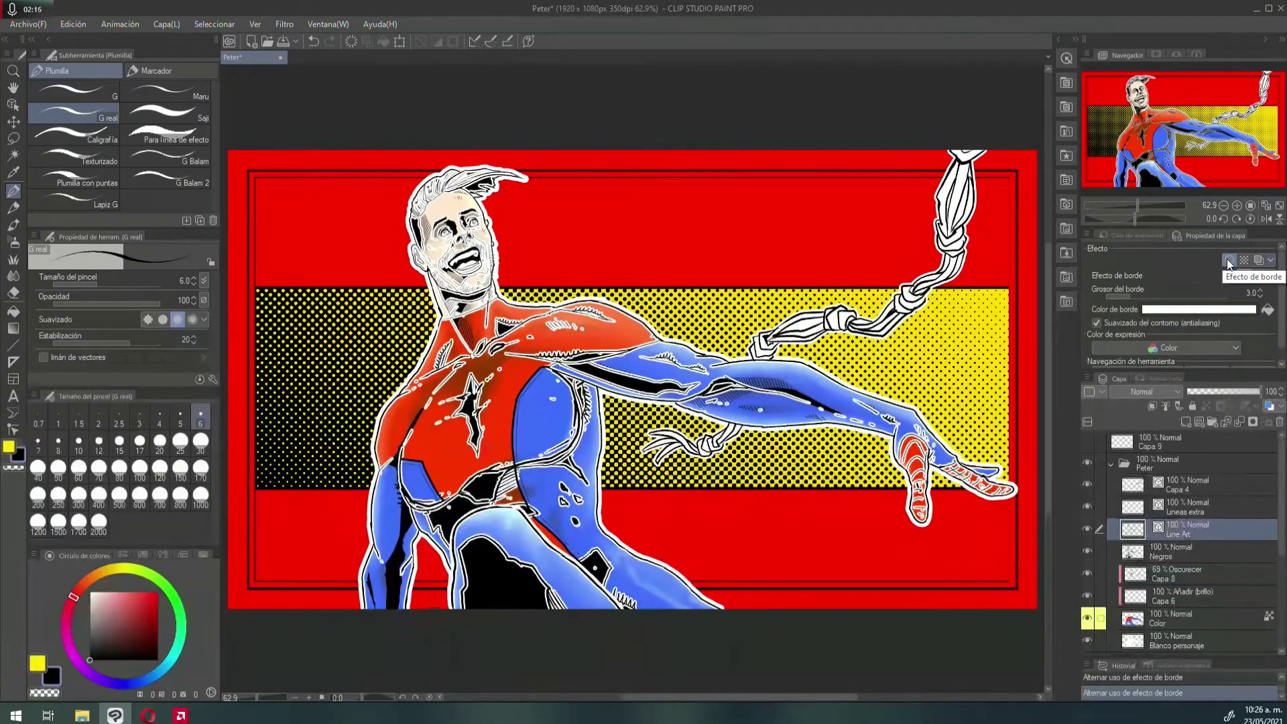
left_click(1229, 260)
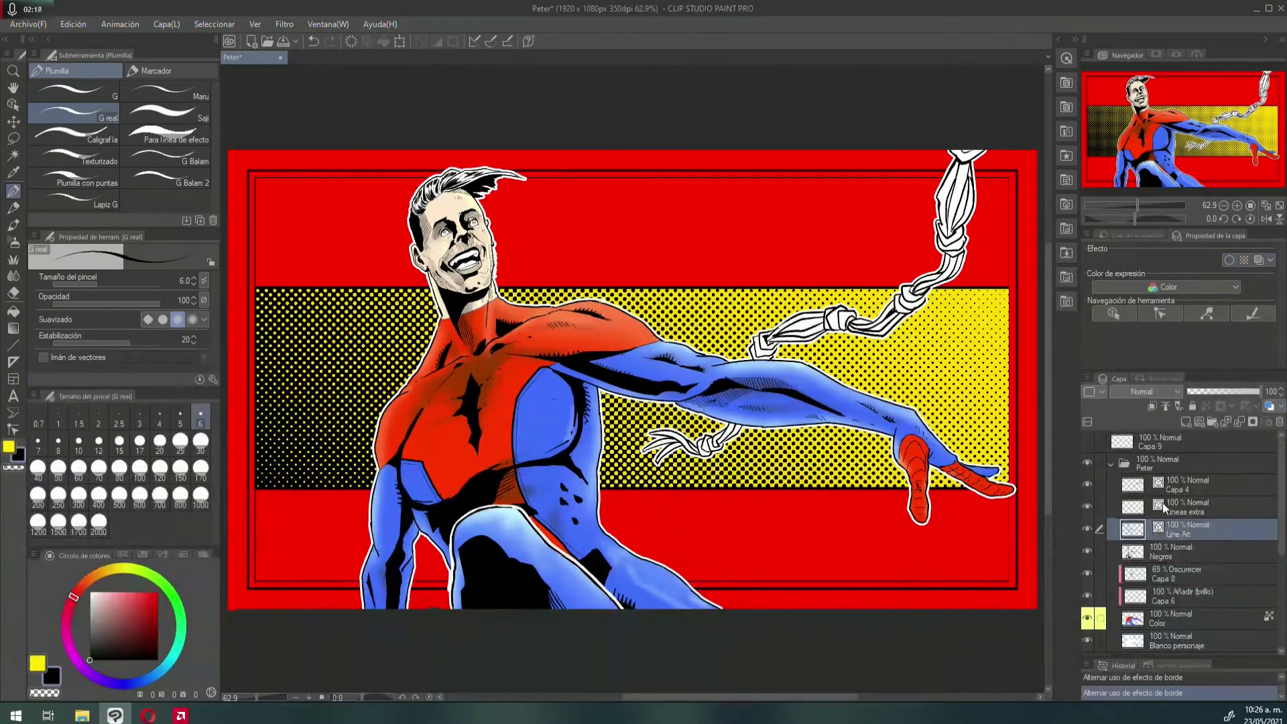
- Set the border thickness of the collapsed Peter folder to 11.6 and compare the artwork with the effect off and on
left_click(1111, 464)
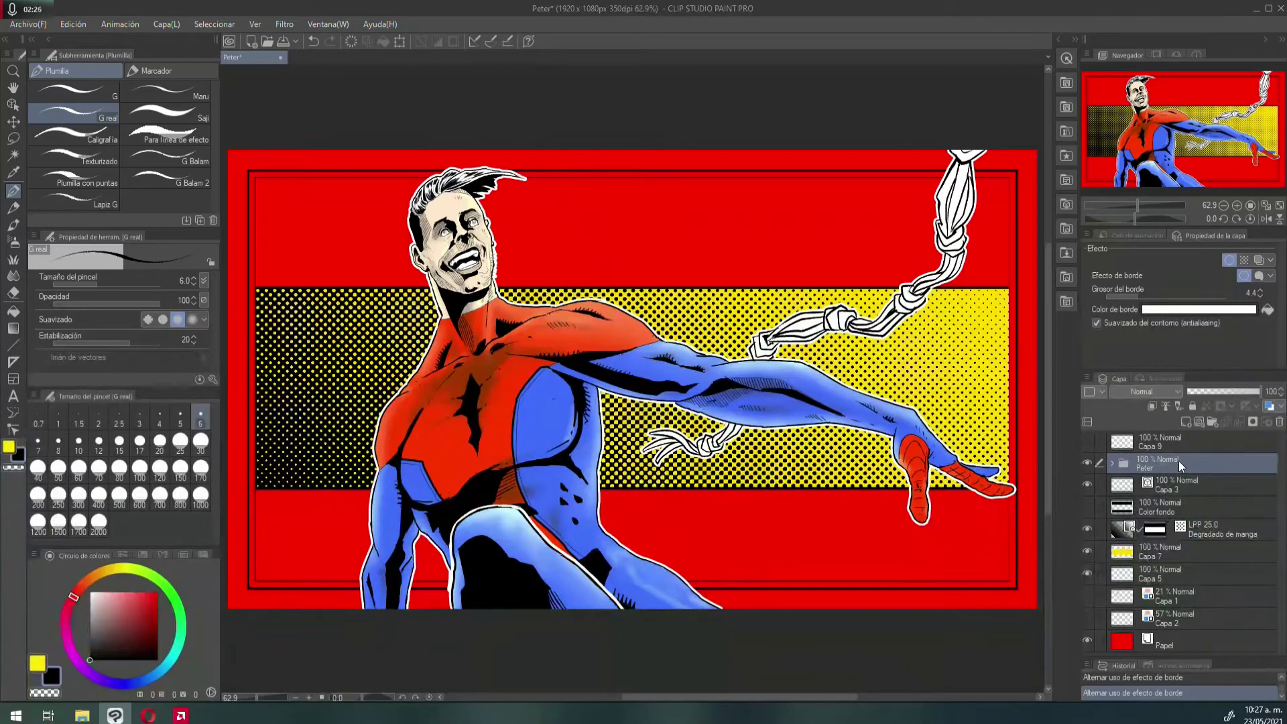
left_click(1243, 273)
left_click_drag(1143, 300, 1179, 296)
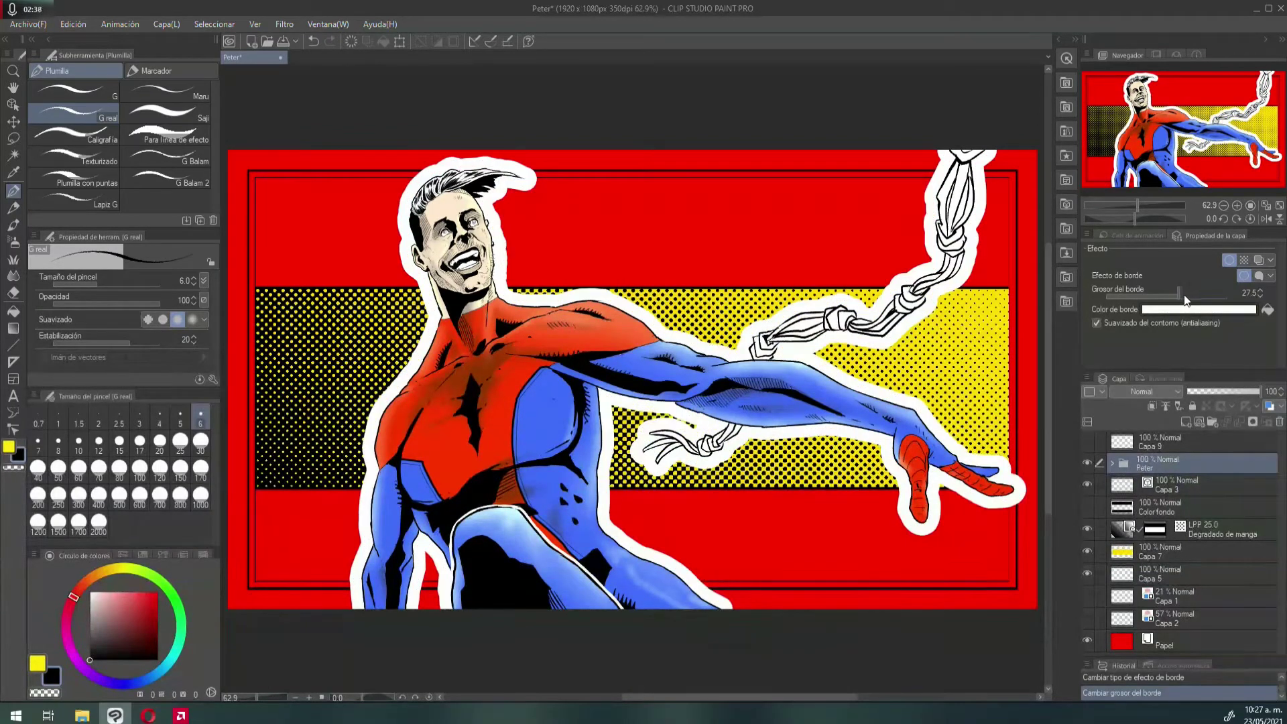
mouse_move(1185, 293)
left_mouse_down()
mouse_move(1132, 295)
mouse_move(1159, 294)
left_mouse_up()
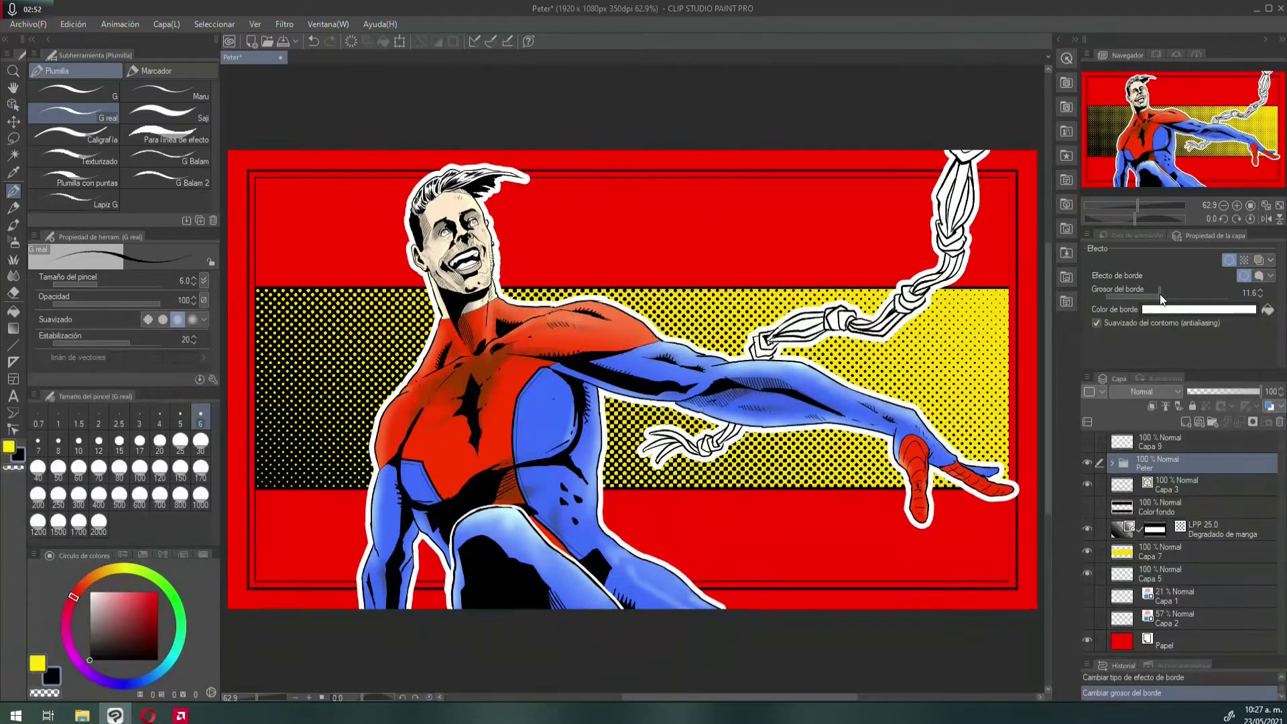
left_click(1229, 261)
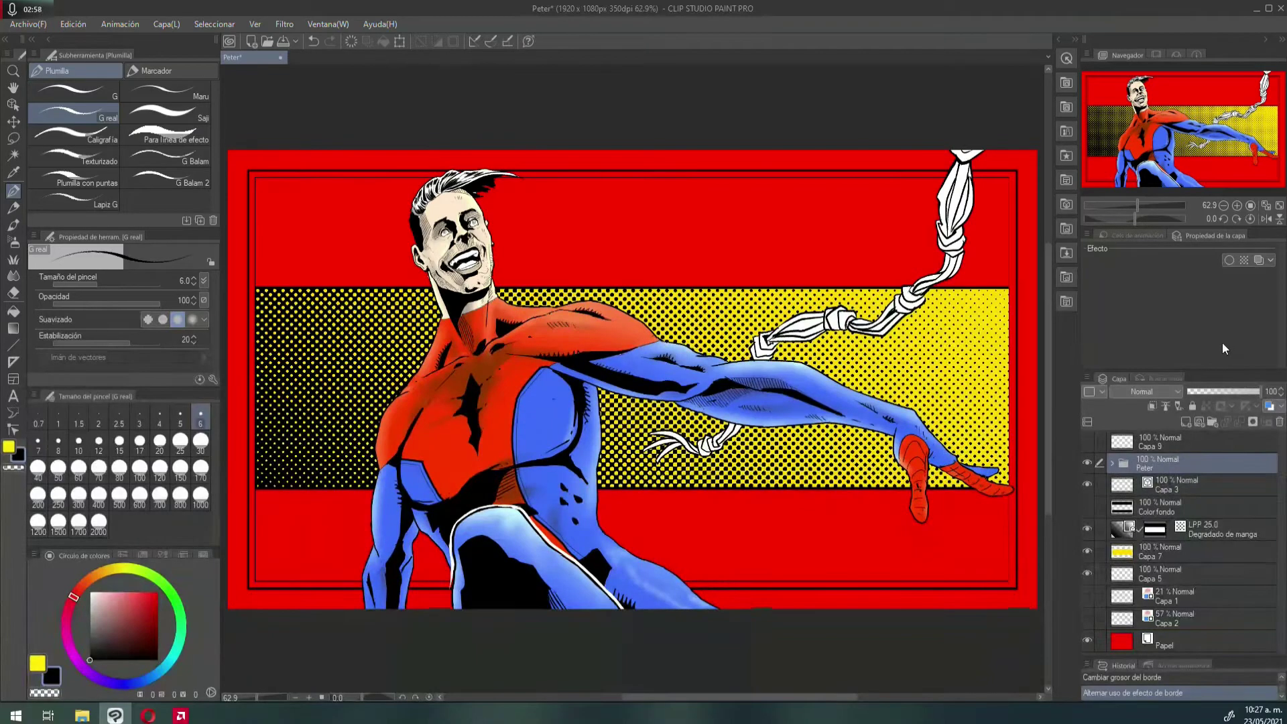
left_click(1229, 259)
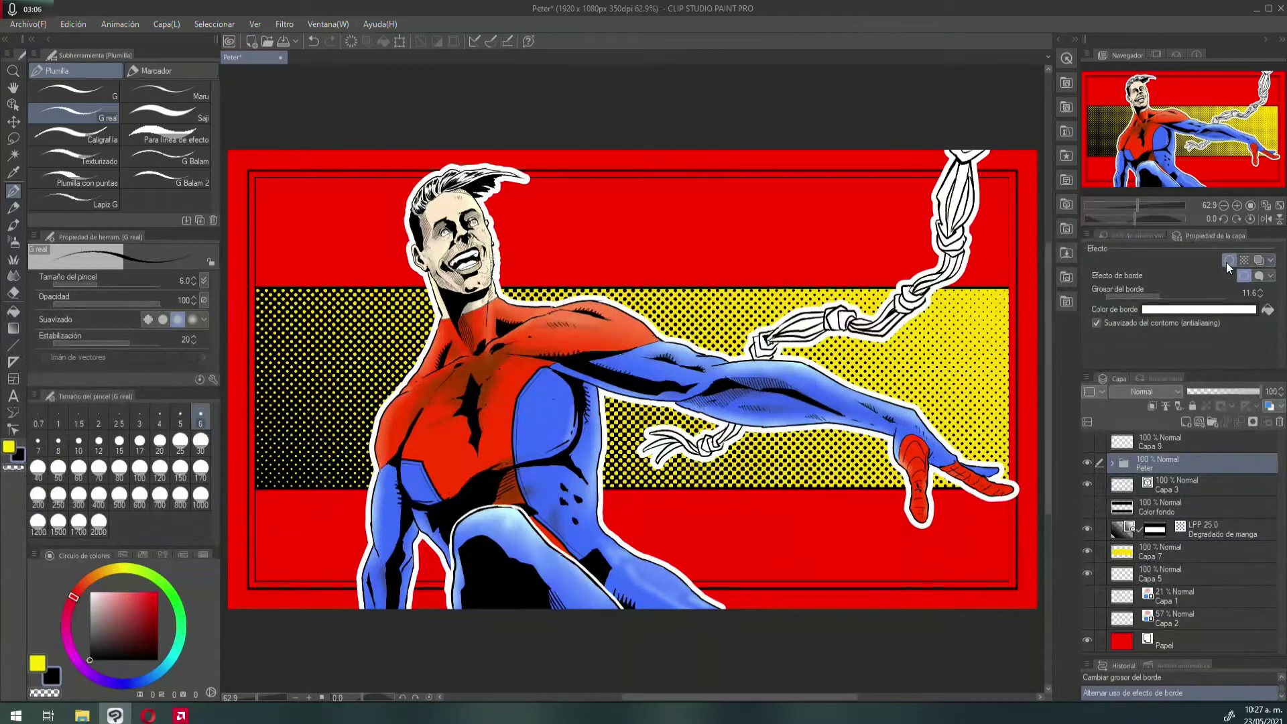
- Show Capa 9 again and erase its yellow-bordered circle with the Vector eraser
left_click(1172, 443)
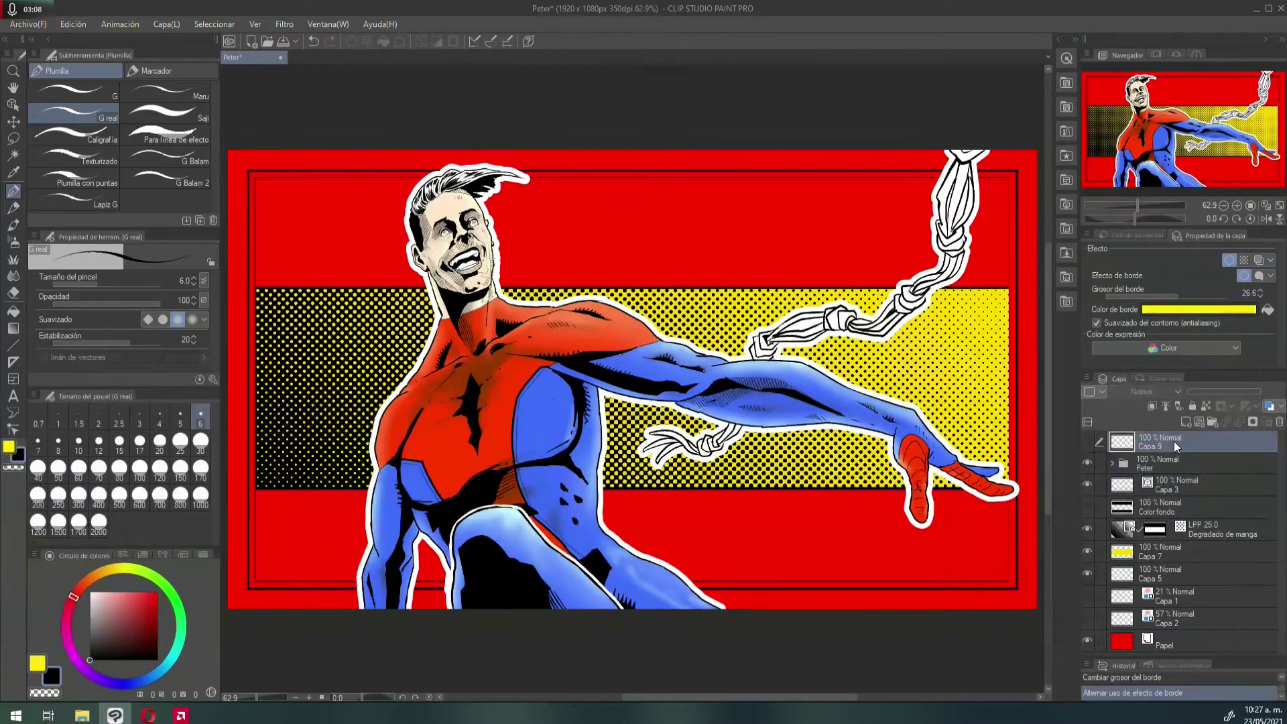
left_click(1087, 441)
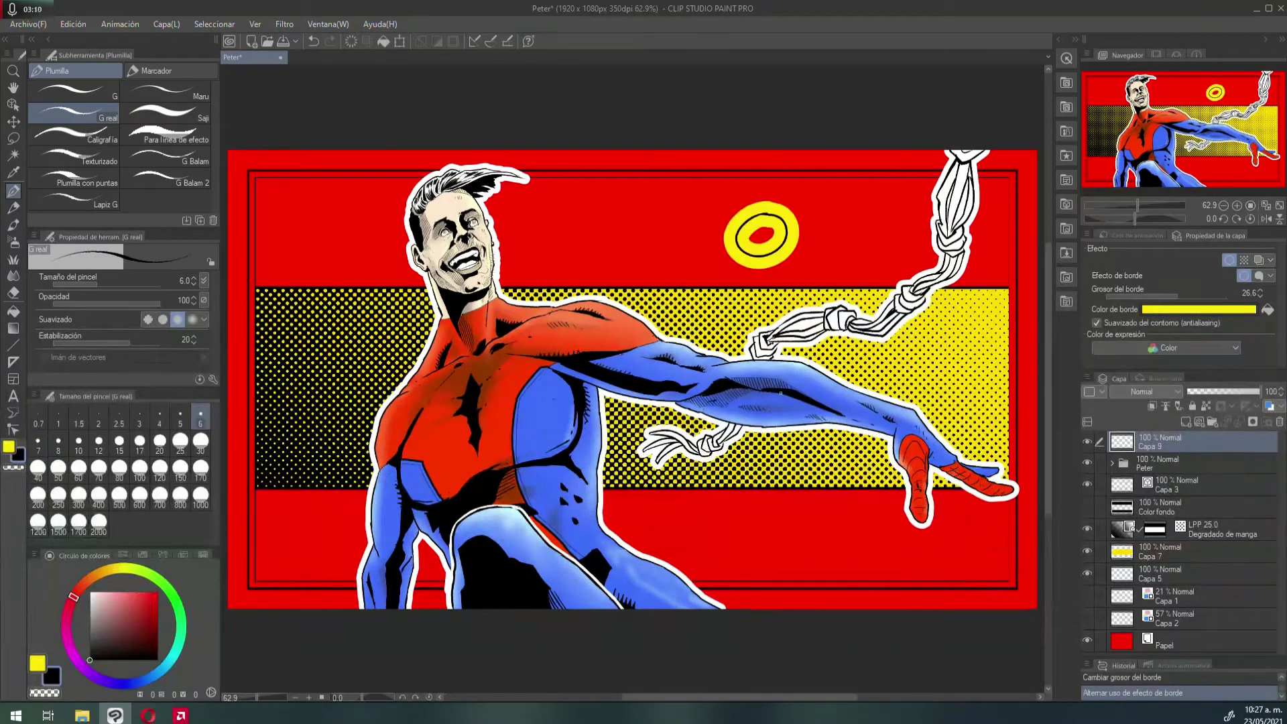
key("e")
mouse_move(778, 211)
left_mouse_down()
mouse_move(734, 232)
mouse_move(777, 251)
mouse_move(786, 213)
left_mouse_up()
left_click_drag(781, 250, 739, 258)
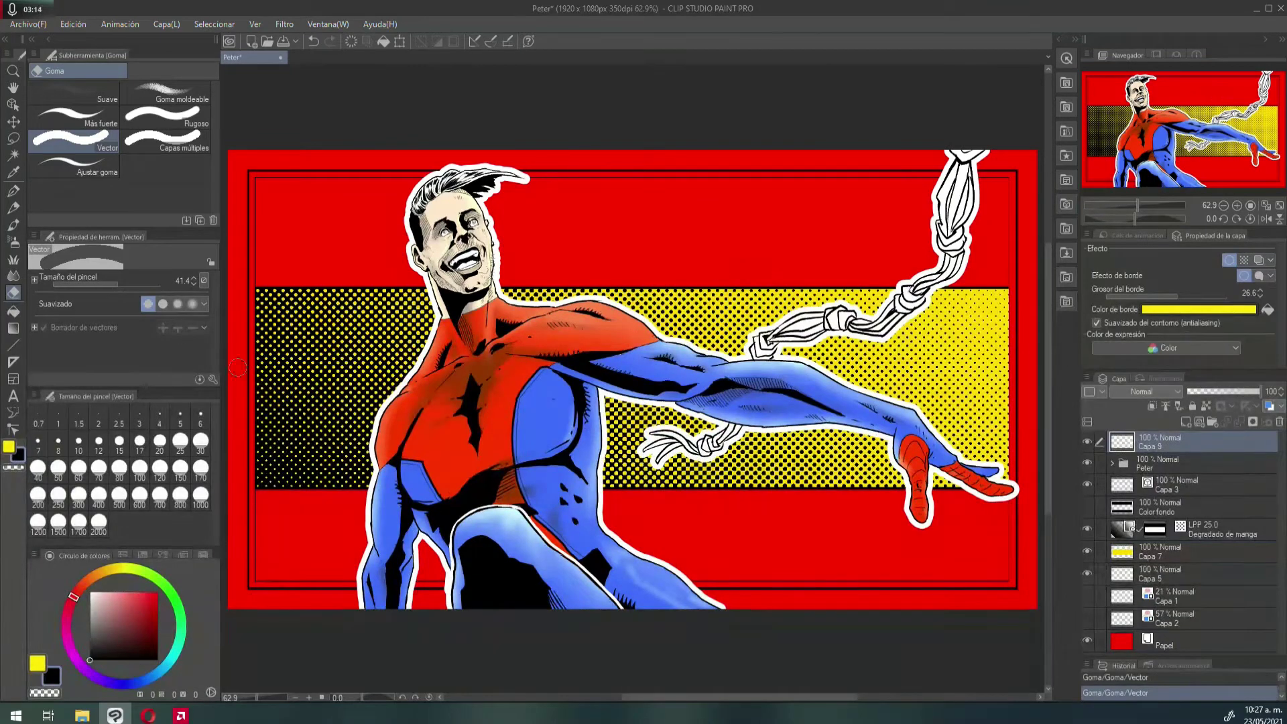
- Fill a small square selection above the arm with bright green on Capa 9 and apply the solid edge border type
left_click(13, 138)
left_click(74, 95)
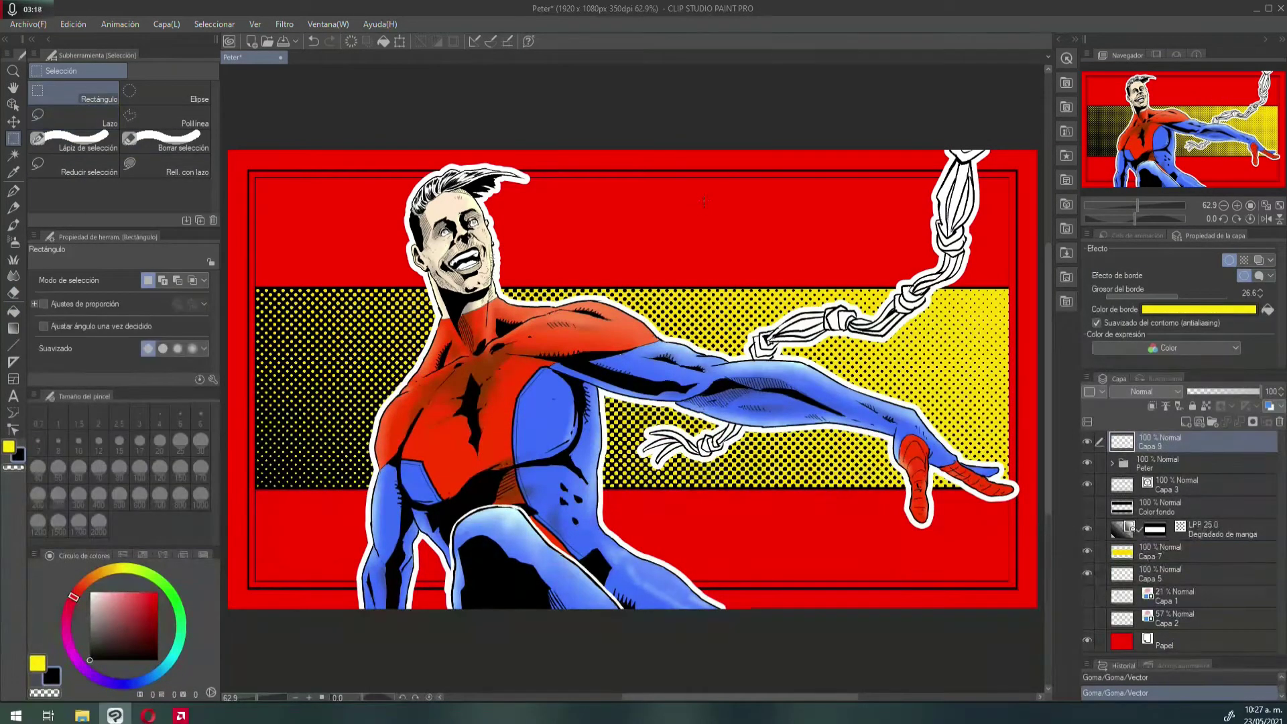
left_click_drag(704, 199, 763, 258)
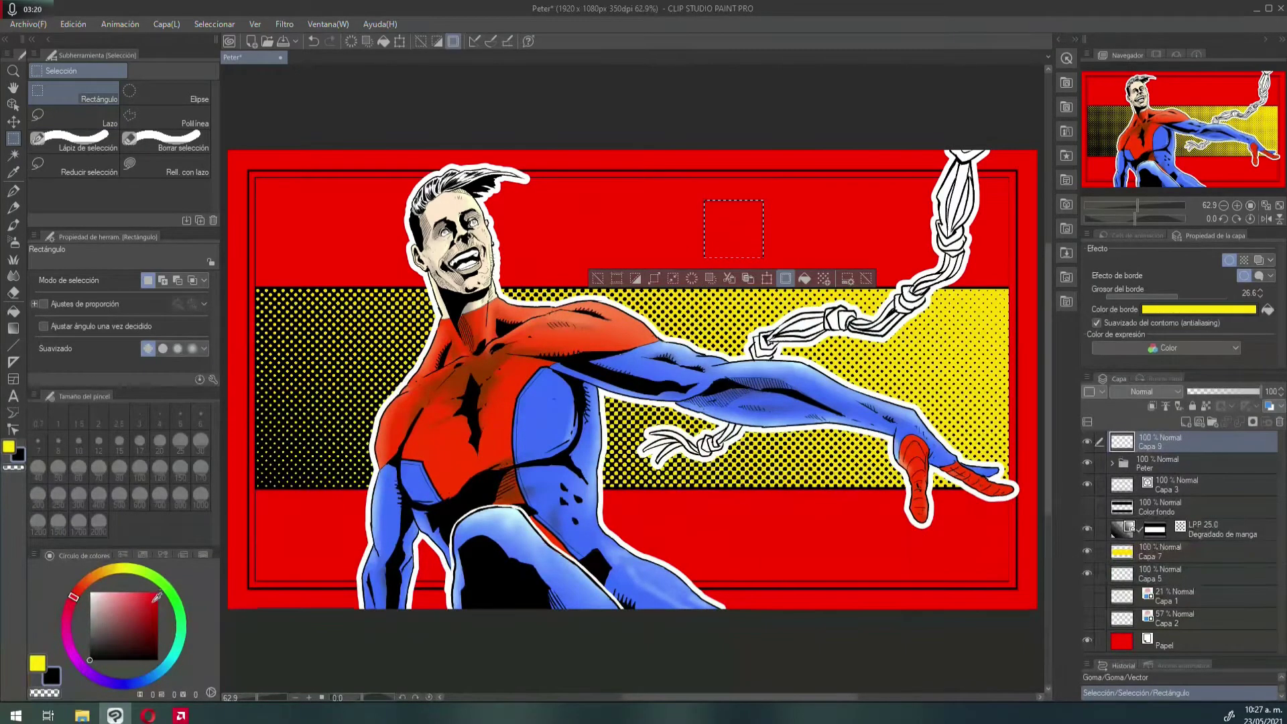
left_click(159, 591)
left_click(162, 583)
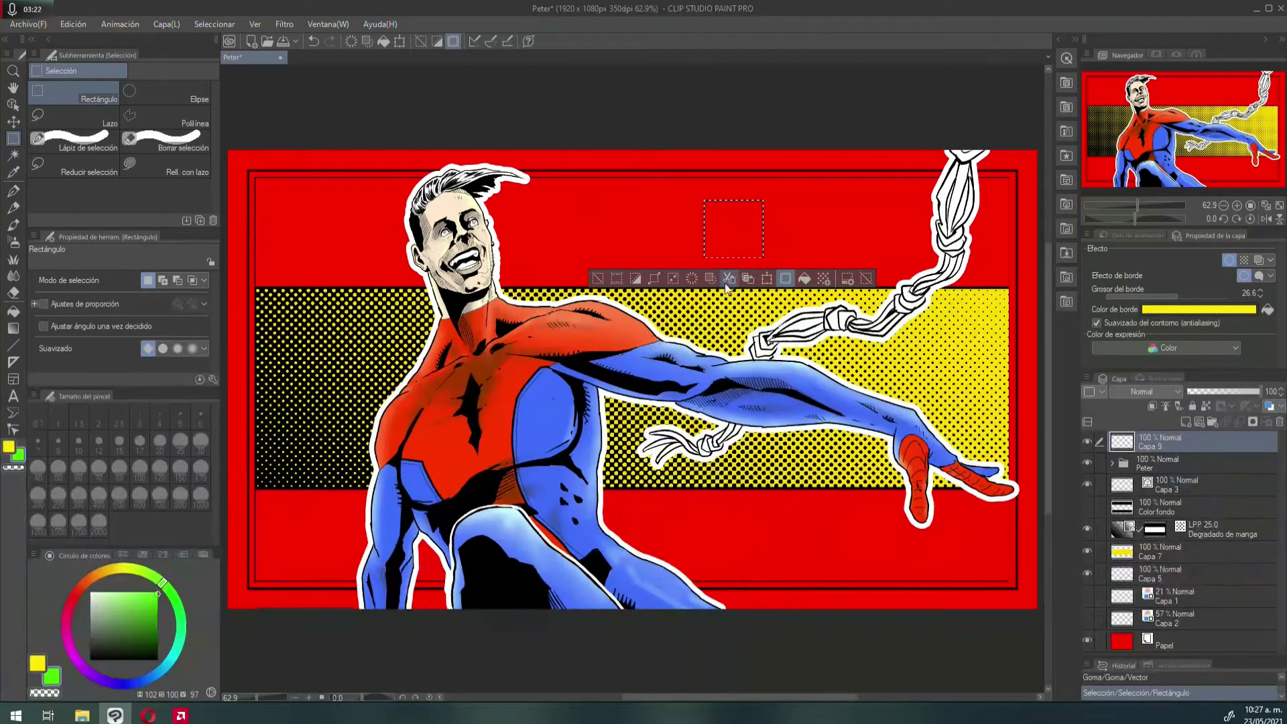
left_click(804, 279)
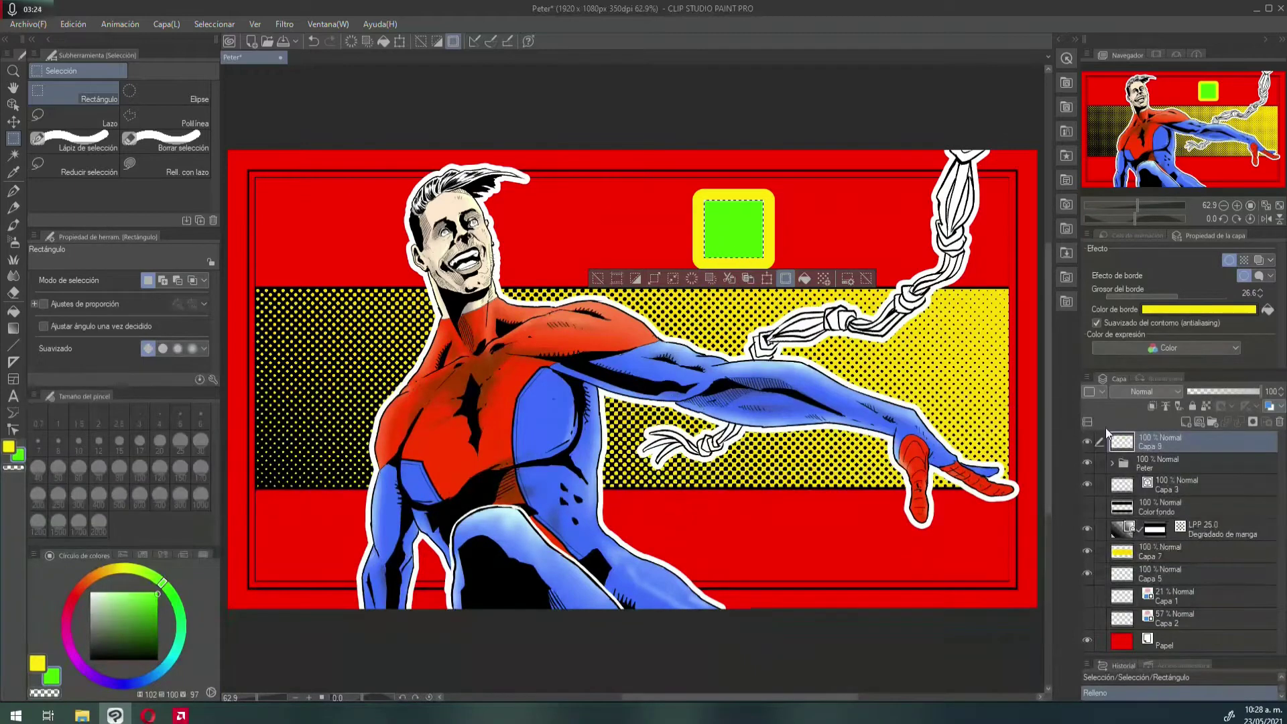
left_click(1244, 275)
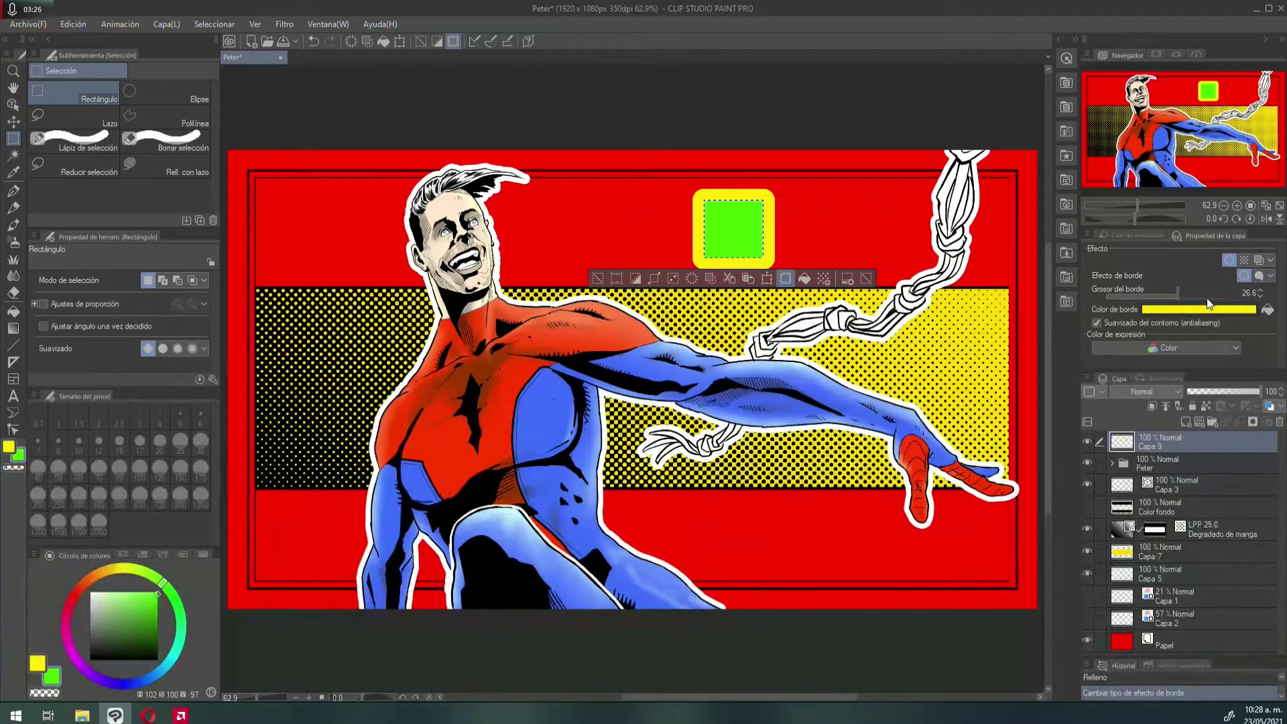
- Turn off Capa 9's border effect, clear the selection around the green square, and turn the effect back on
left_click(1229, 262)
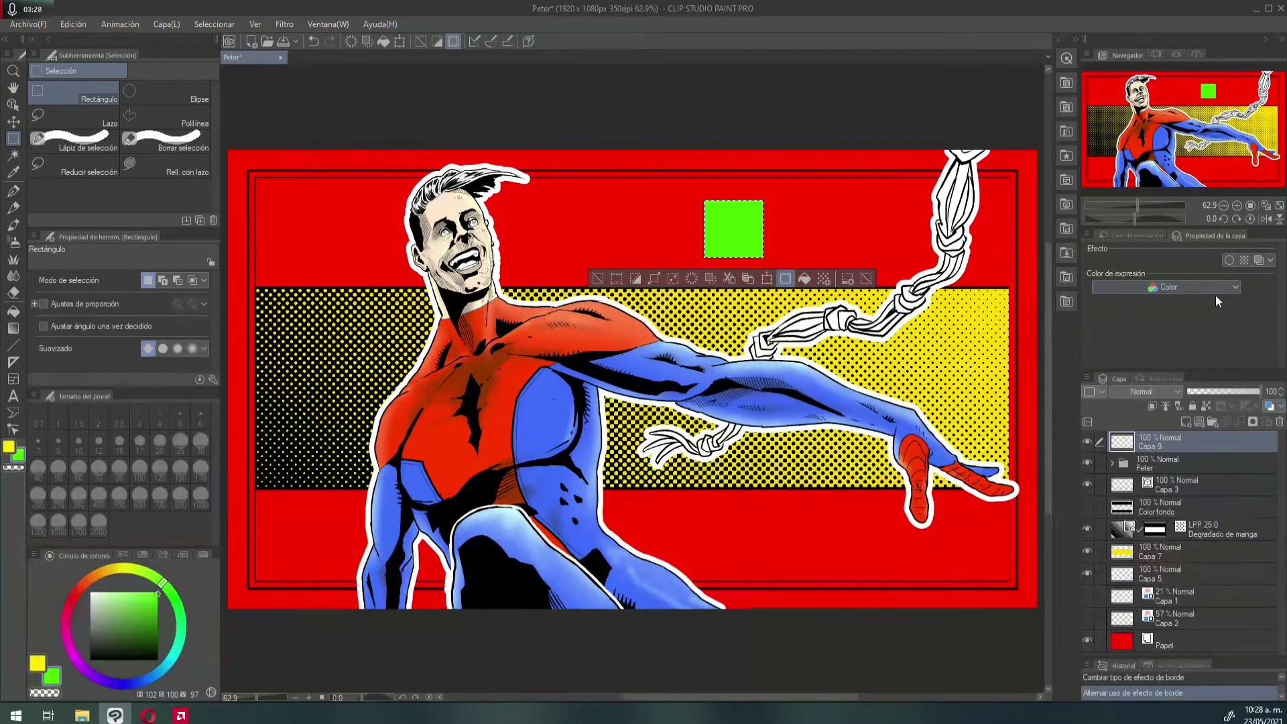
key("ctrl+d")
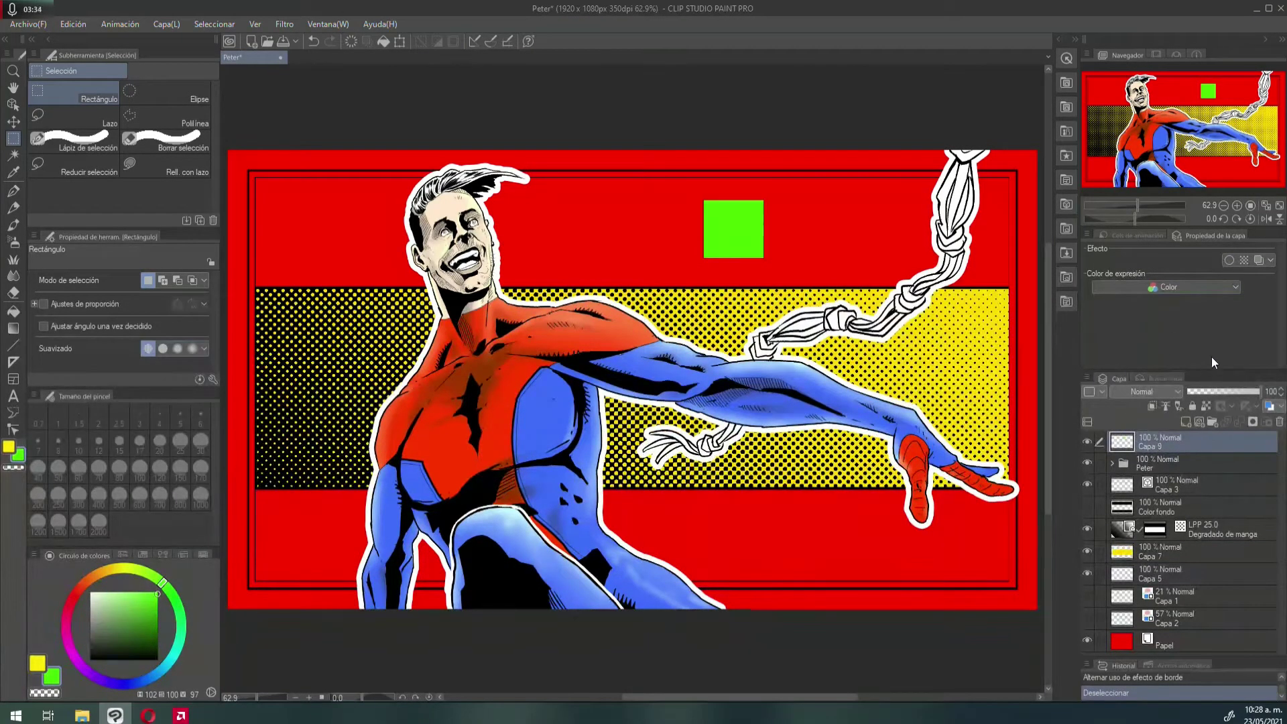
key("x")
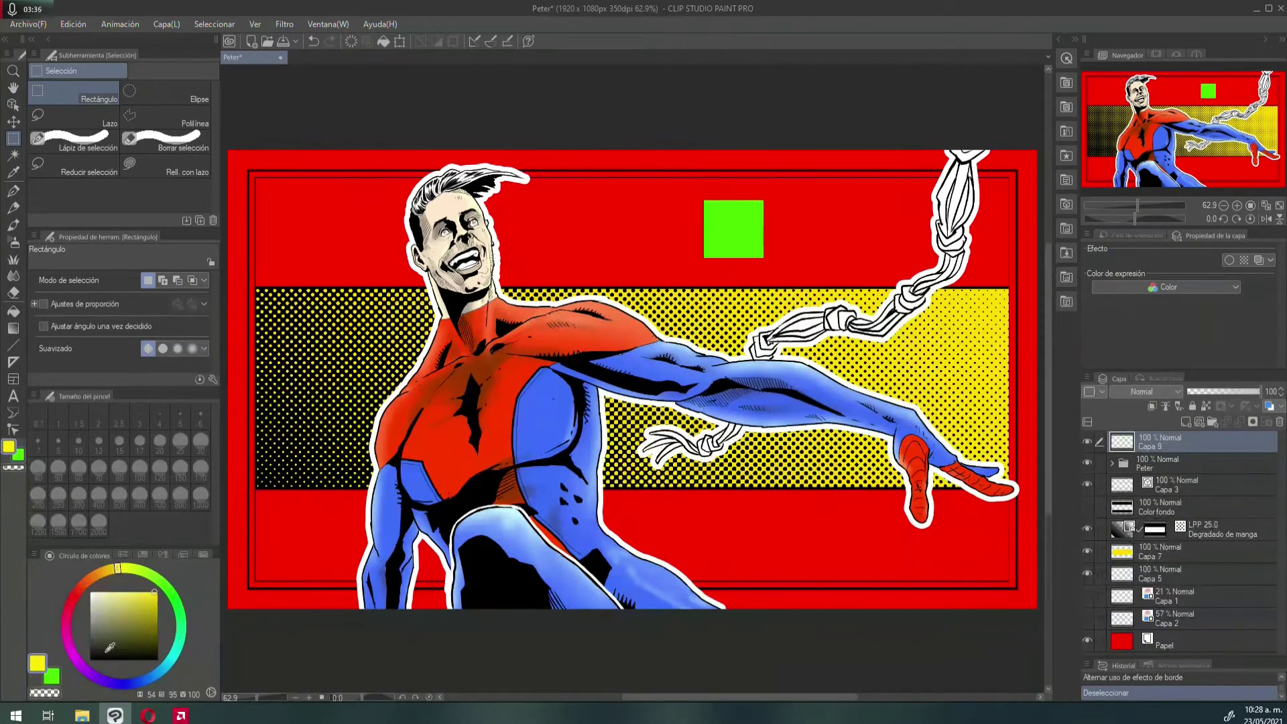
left_click(1229, 260)
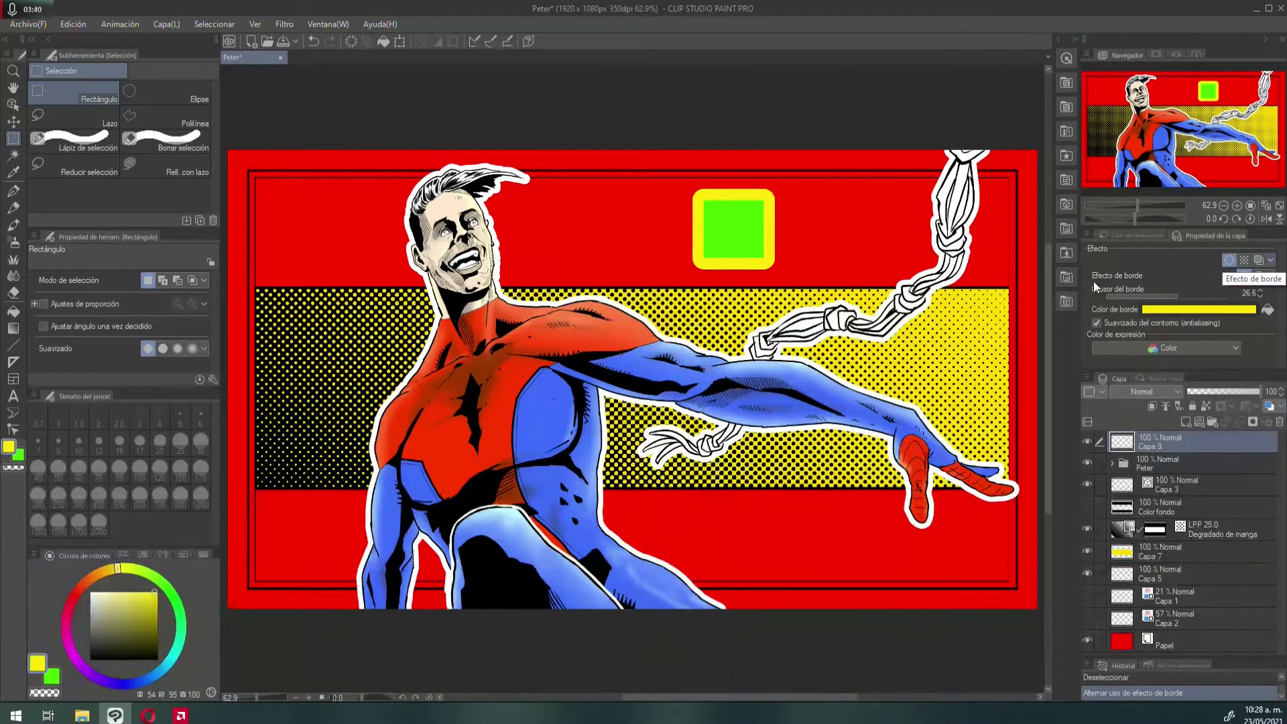
- Change the border around the green square to cyan and set its thickness to 12.8
left_click_drag(172, 629, 175, 651)
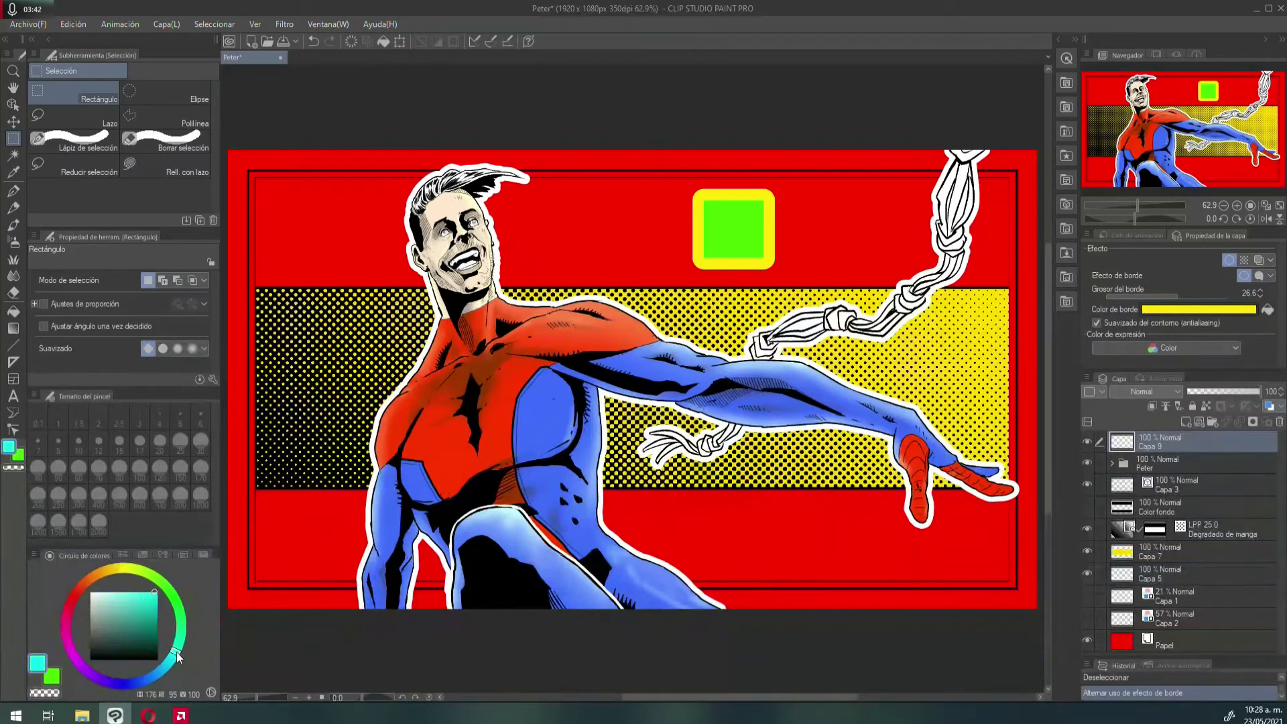
left_click(1268, 310)
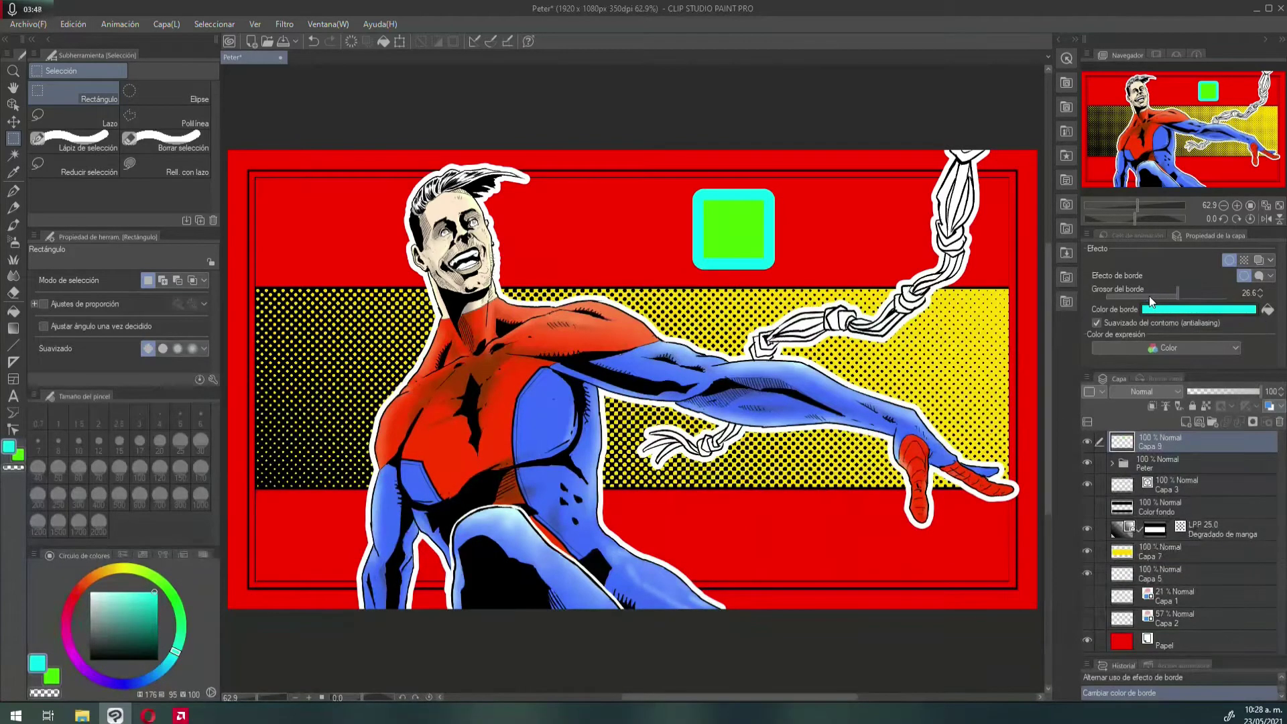
left_click_drag(1139, 297, 1163, 297)
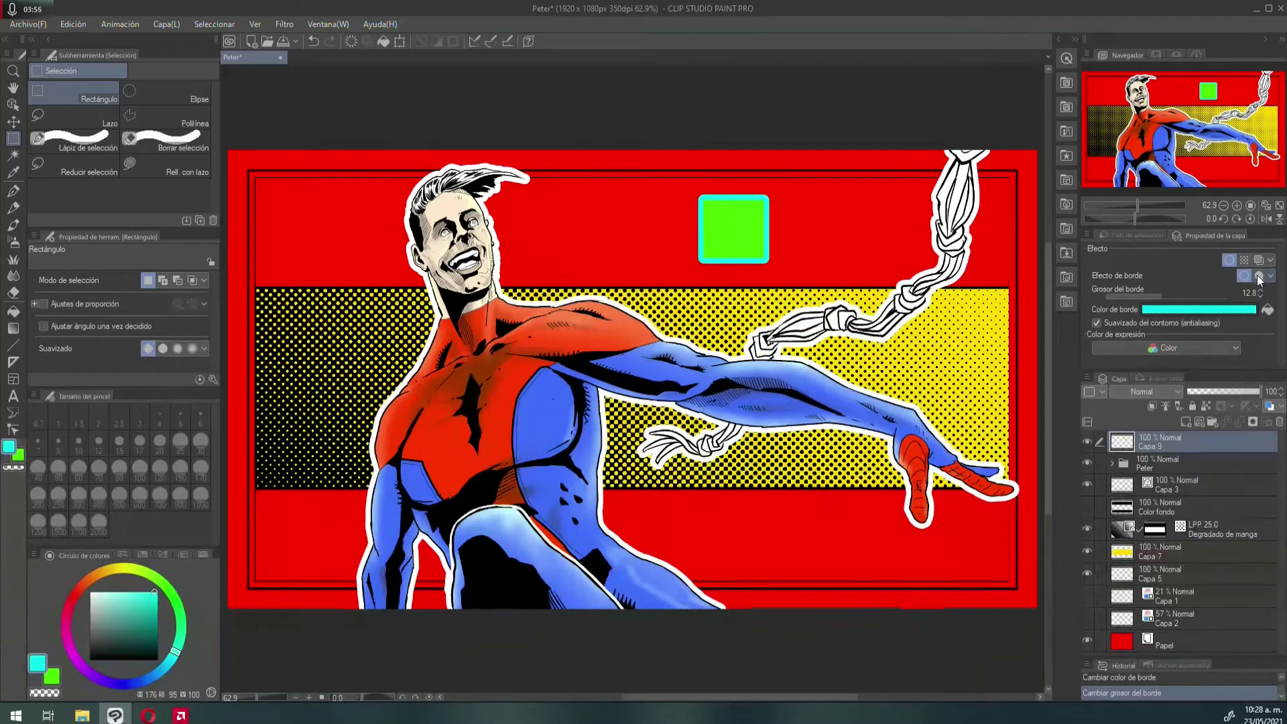
- Try the watercolour edge border type on Capa 9 with an area of 9.8, and switch back to the solid edge
left_click(1259, 275)
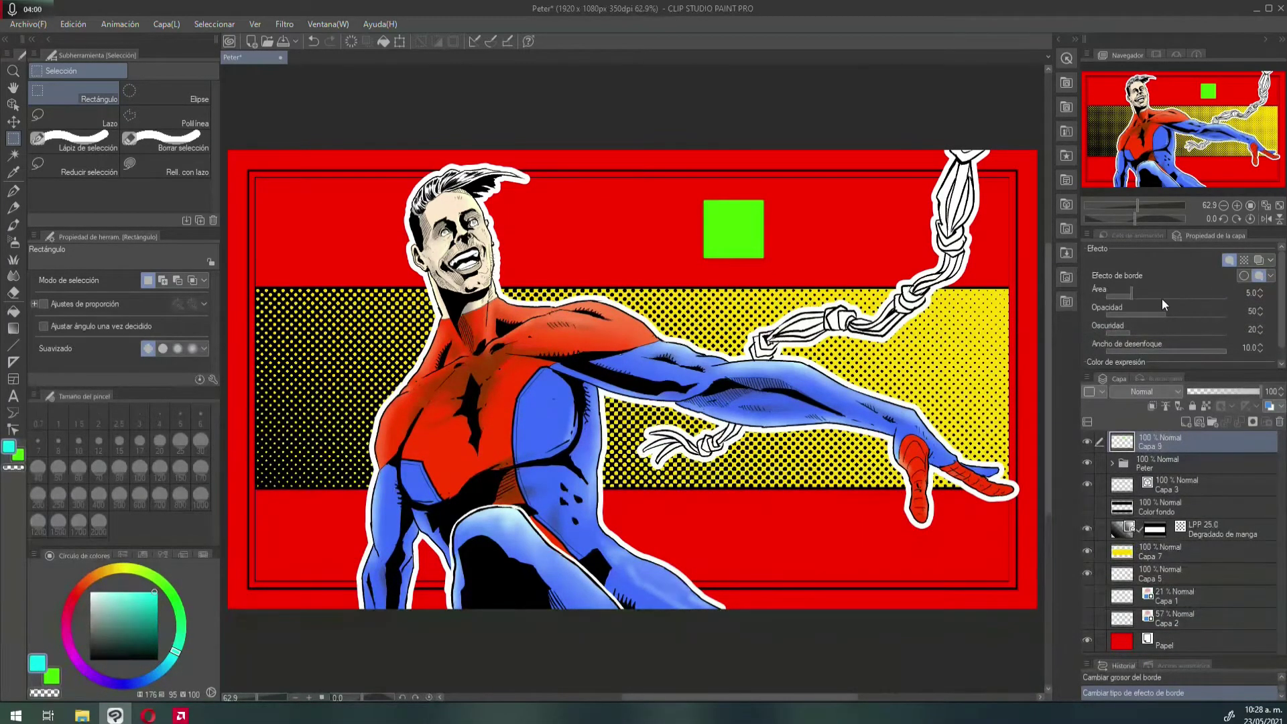
left_click_drag(1134, 296, 1161, 295)
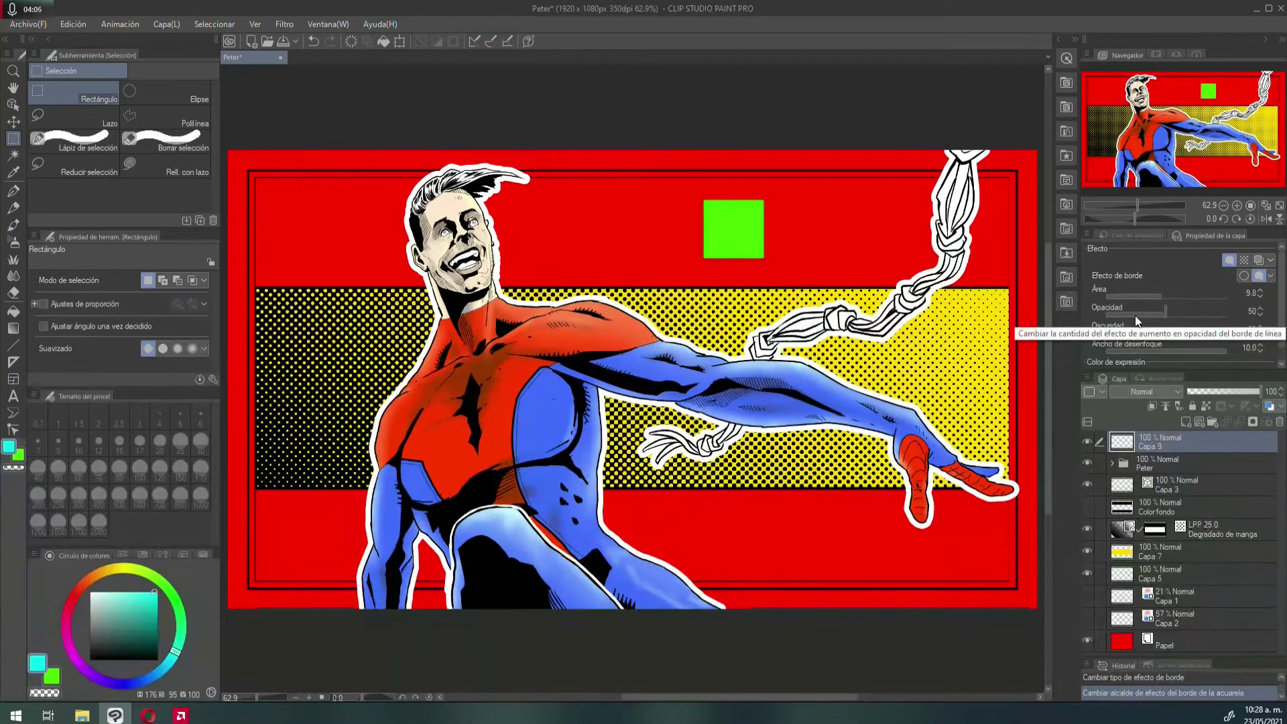
left_click(1243, 276)
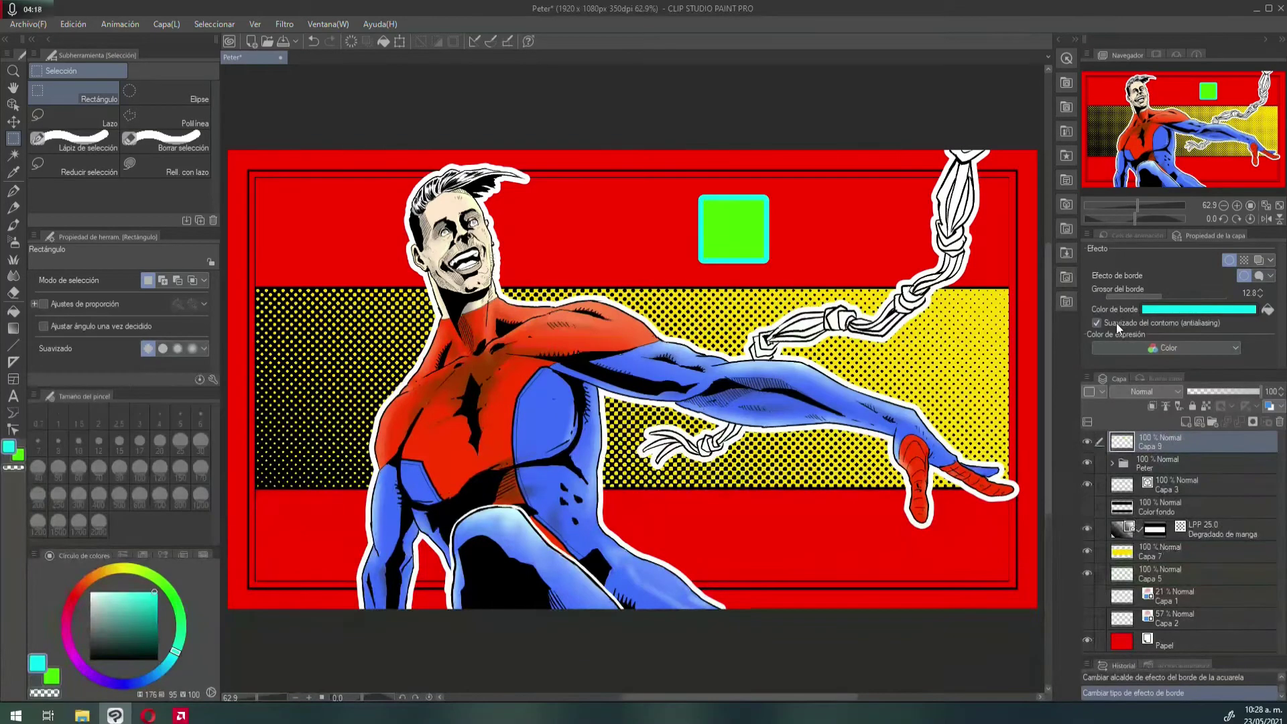
- Hide Capa 9 with the cyan-bordered green square
left_click(1088, 441)
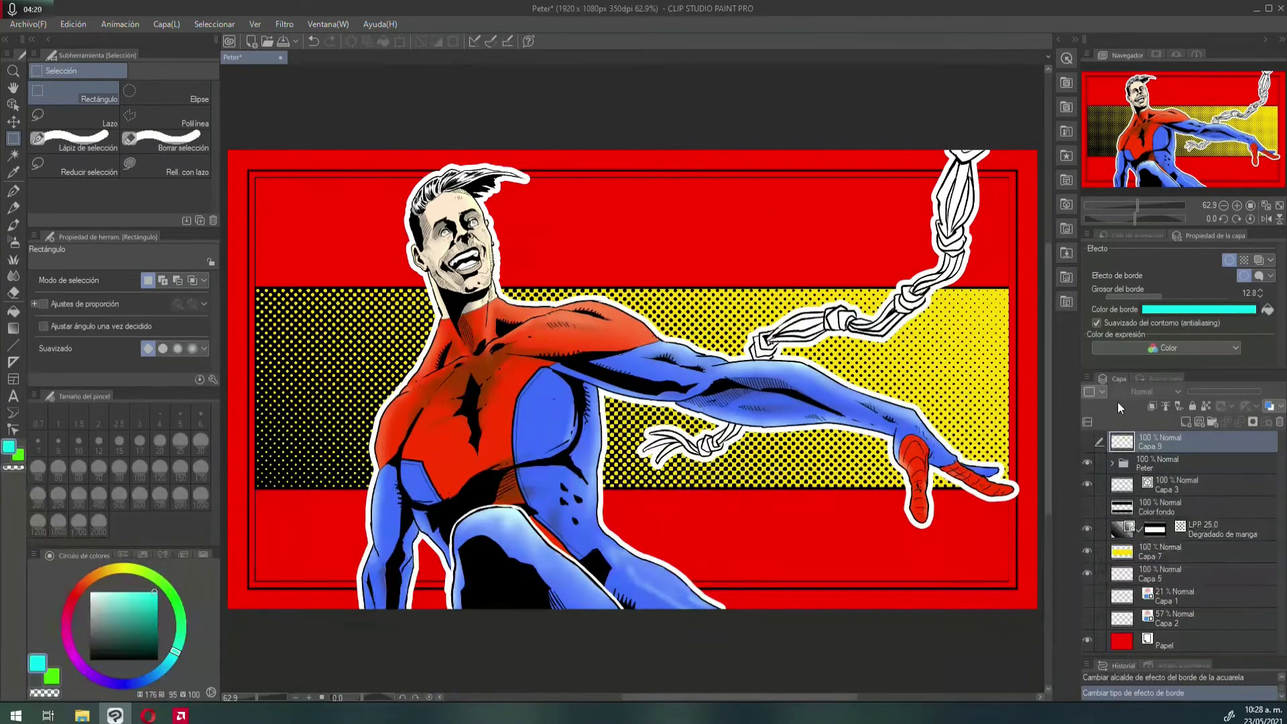